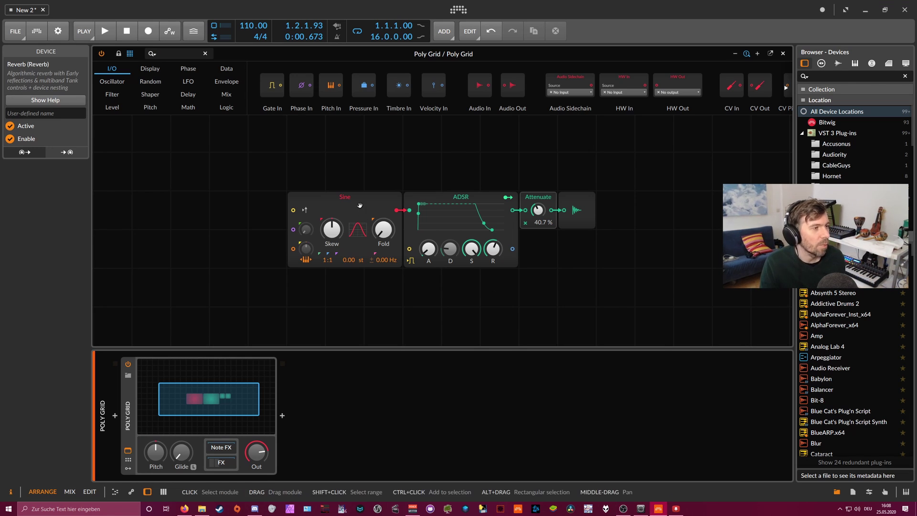
Lower the Attenuate module's level to 34.7 %.
left_click(458, 212)
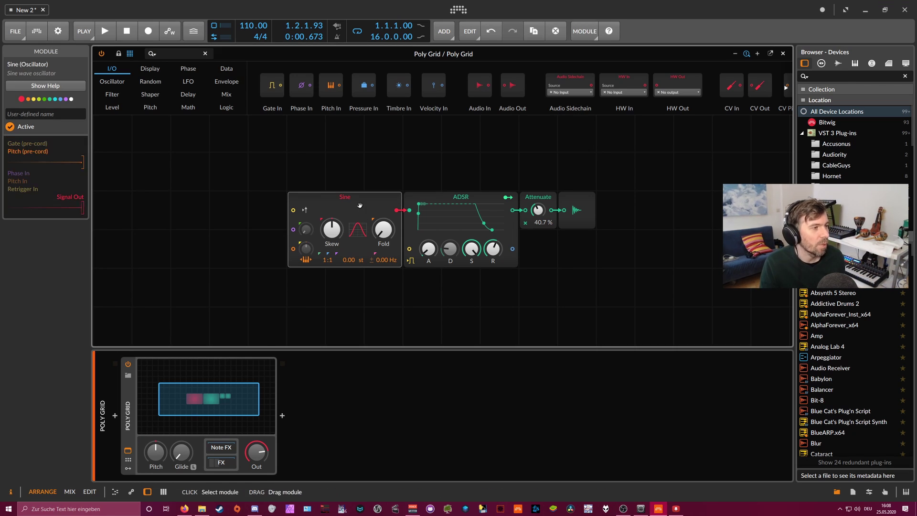
left_click(535, 198)
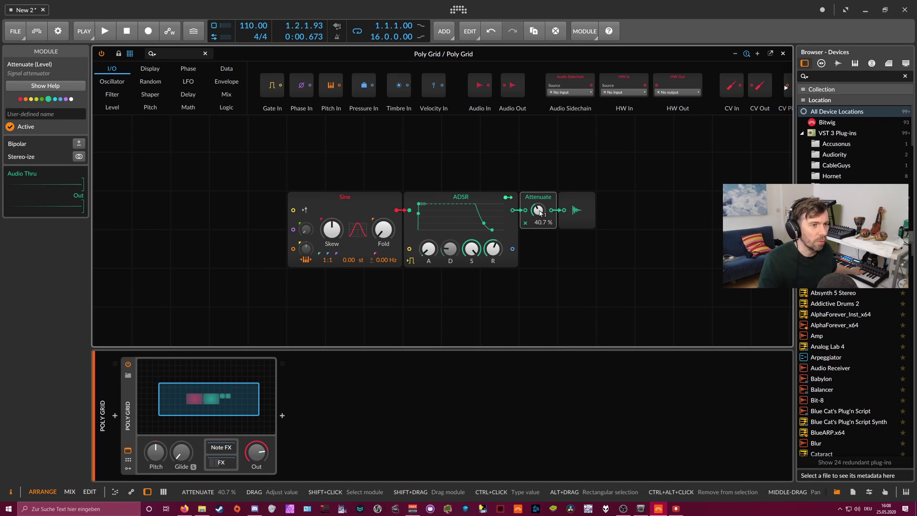
left_click_drag(539, 211, 540, 218)
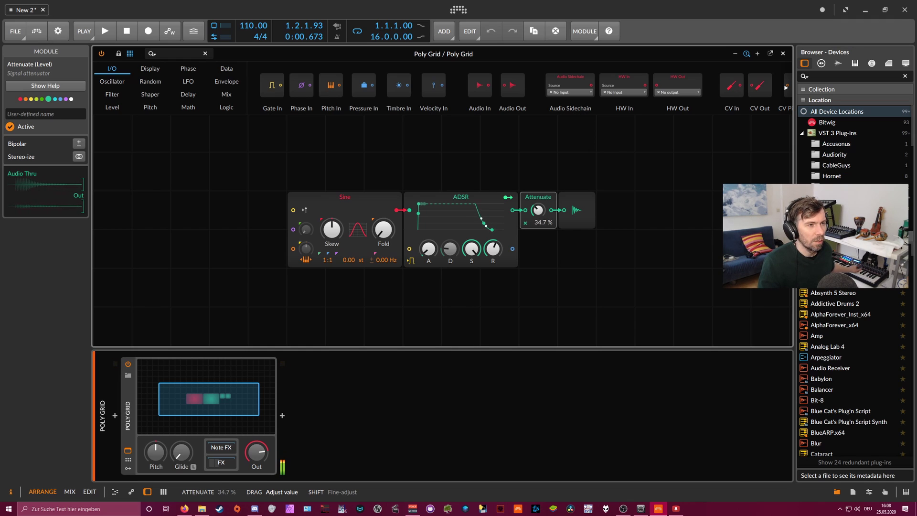
Close the grid editor, make the Vinyl Crackling Sound Effect track taller and audition its clip.
left_click(783, 53)
left_click(141, 103)
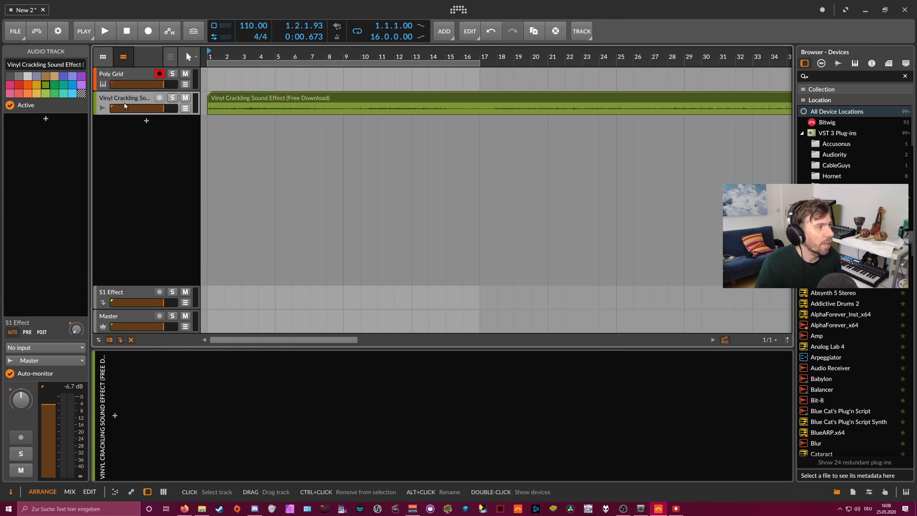
left_click_drag(130, 115, 143, 211)
left_click_drag(215, 57, 240, 57)
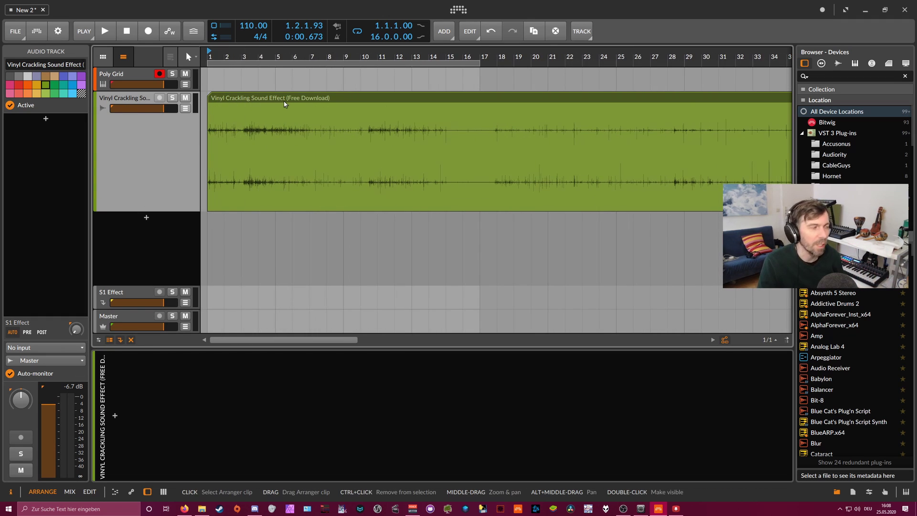
left_click_drag(235, 58, 233, 48)
left_click(105, 31)
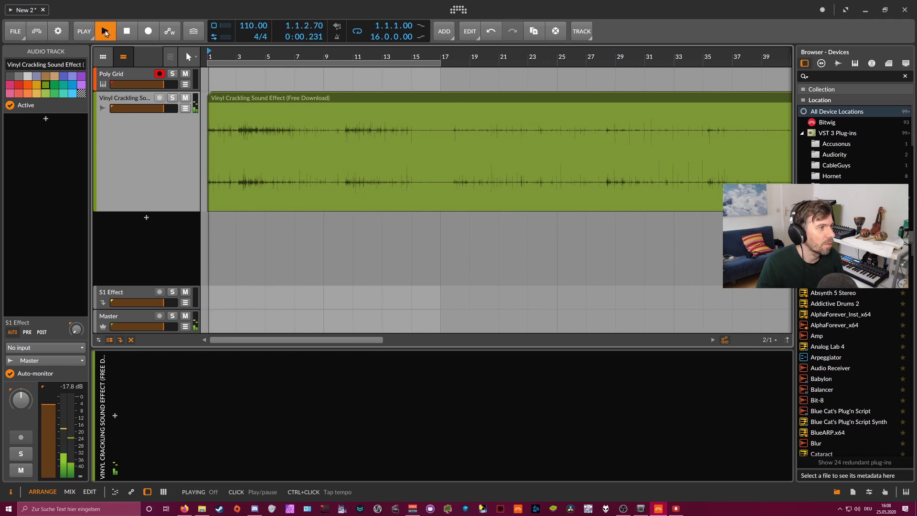
left_click(128, 37)
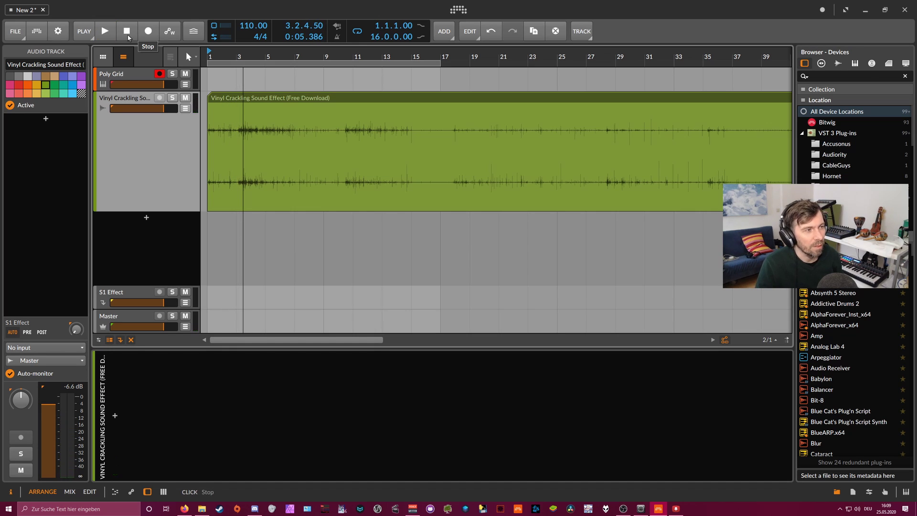
Lower the Vinyl Crackling Sound Effect track's volume all the way and check its playback.
left_click_drag(223, 56, 225, 77)
left_click_drag(164, 109, 110, 125)
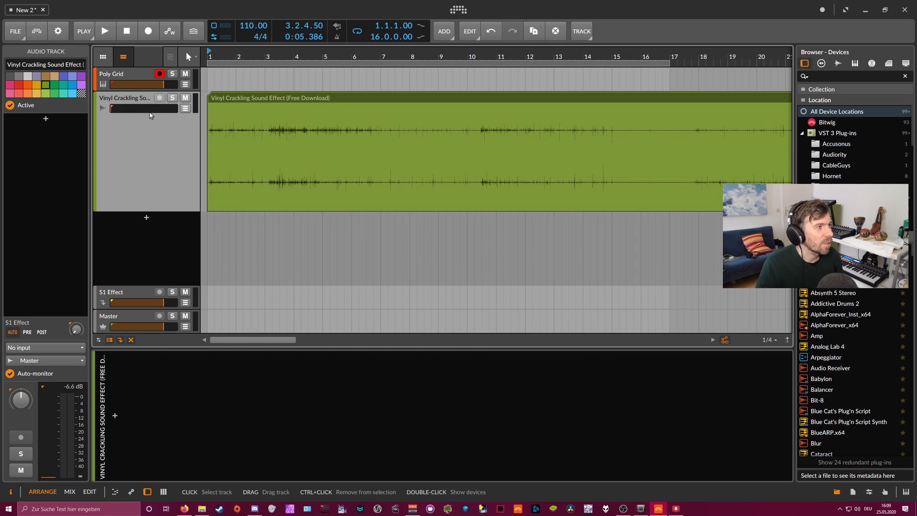
left_click(106, 32)
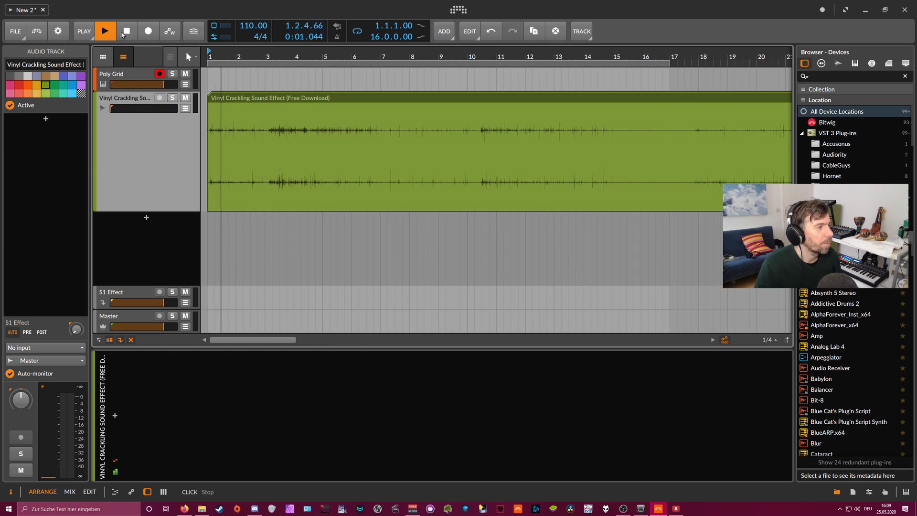
left_click(123, 35)
Reopen the Poly Grid patch and add an Audio Sidechain module in front of the Sine oscillator.
left_click(130, 76)
left_click(210, 380)
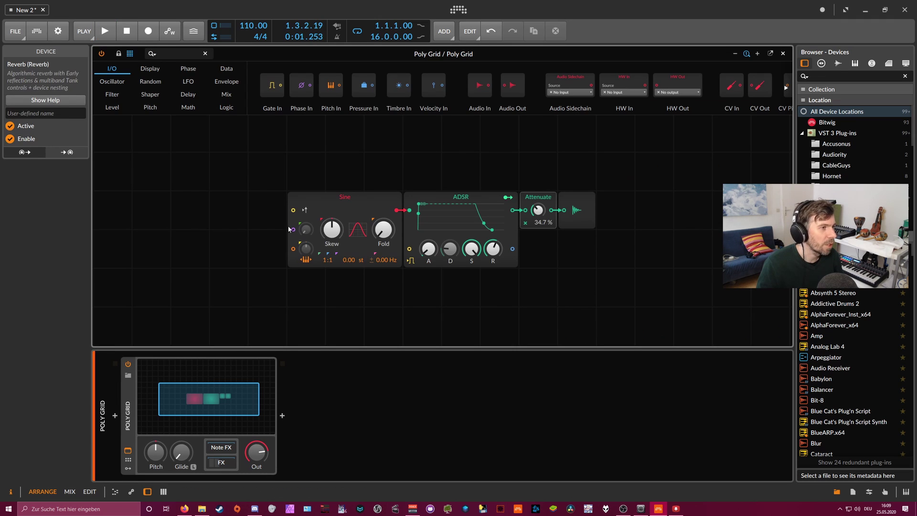
left_click_drag(244, 148, 274, 165)
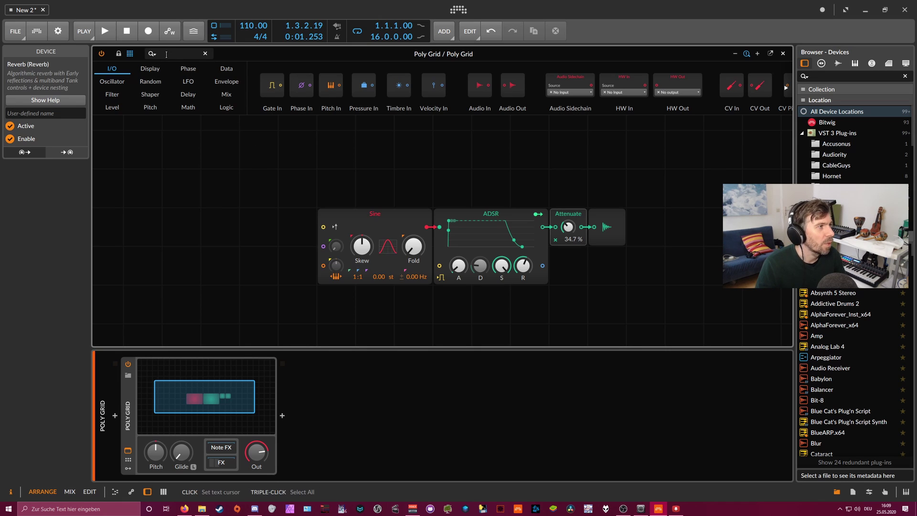
type("sid")
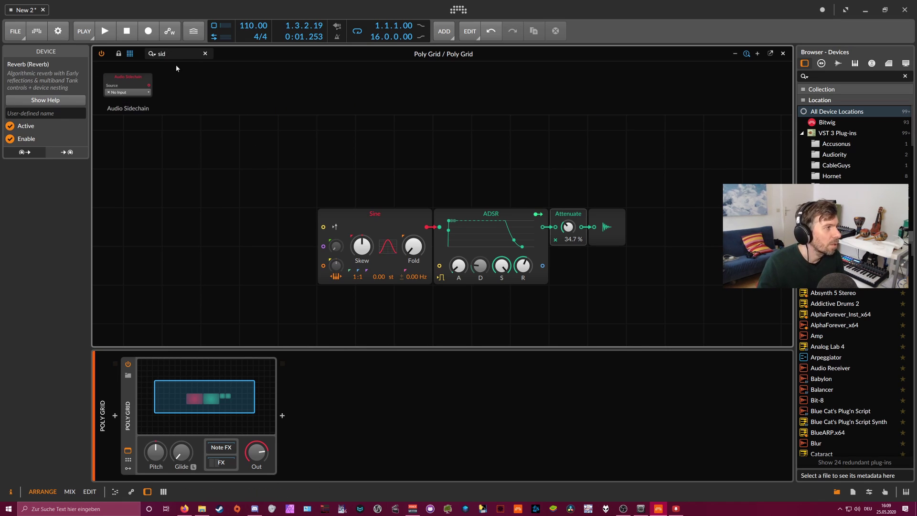
left_click_drag(128, 85, 139, 244)
Set the Audio Sidechain's source to Vinyl Crackling Sound Effect (Free Download) (PRE) and start playback.
left_click(229, 233)
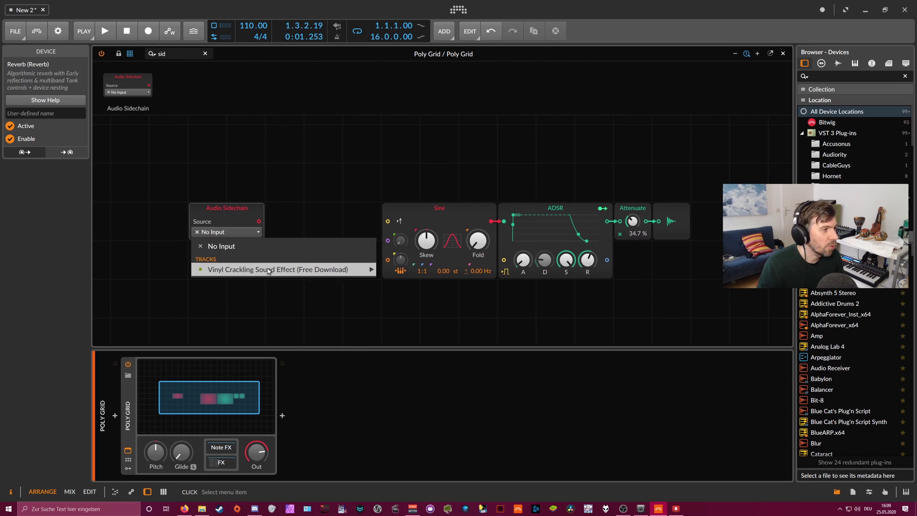
mouse_move(277, 271)
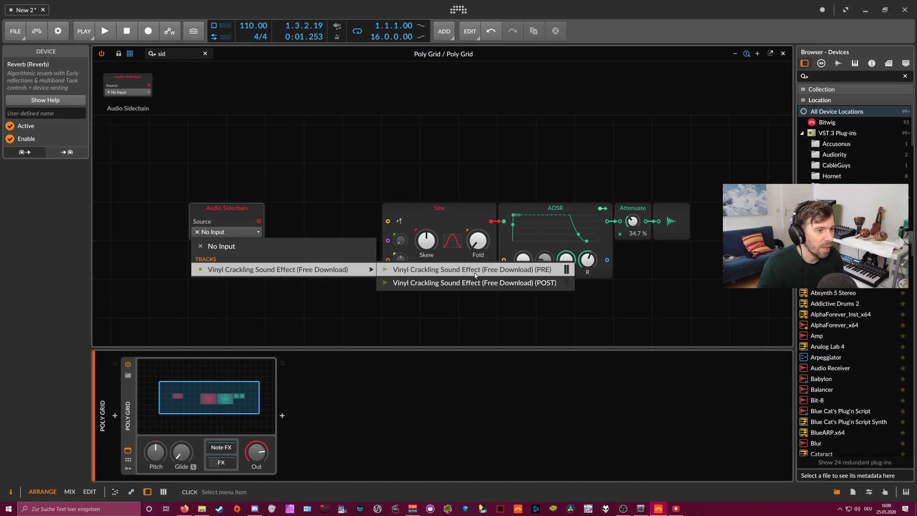
left_click(539, 270)
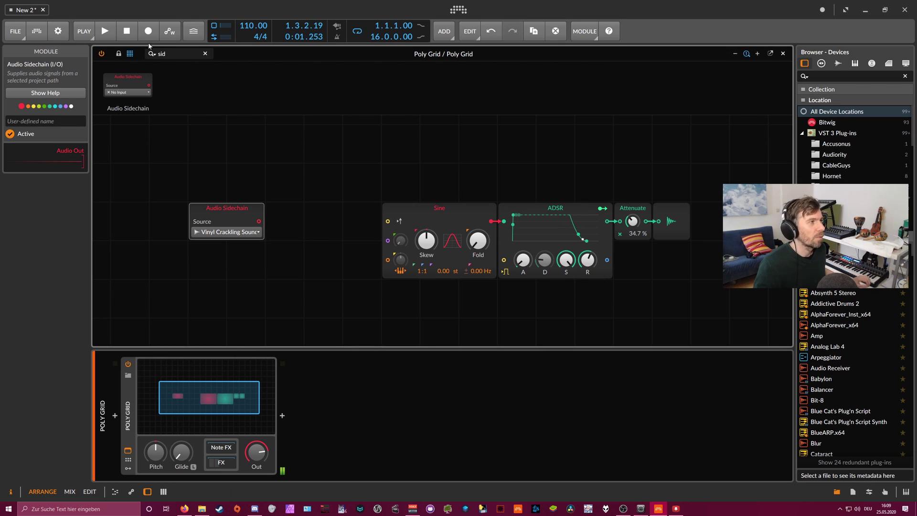
key("space")
left_click(228, 232)
mouse_move(328, 269)
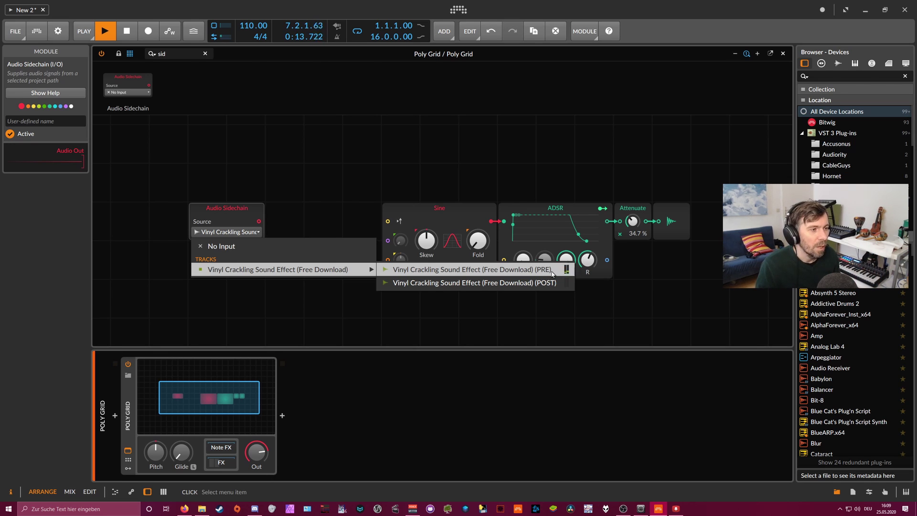
left_click(552, 271)
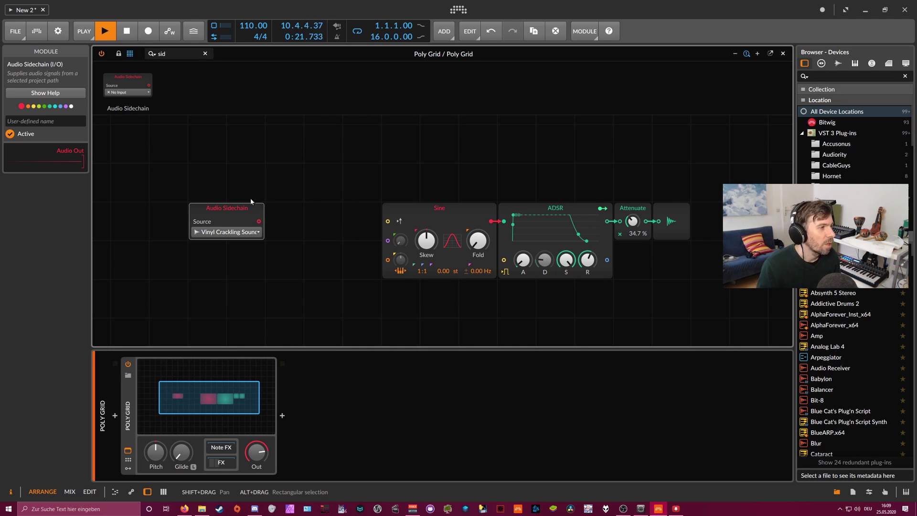
Connect the Audio Sidechain to the Sine's phase input, with Attenuate at 41.7 % and phase modulation amount at 100 %.
left_click_drag(258, 221, 388, 241)
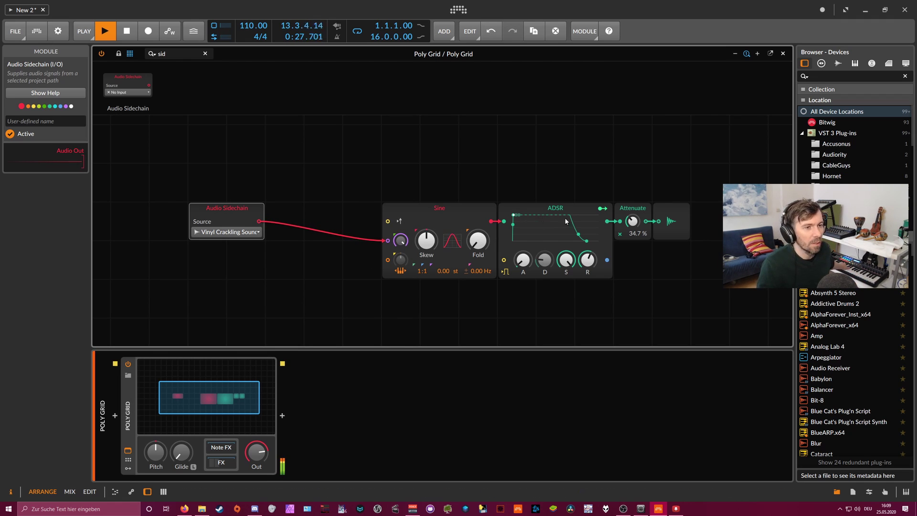
left_click_drag(632, 226, 632, 222)
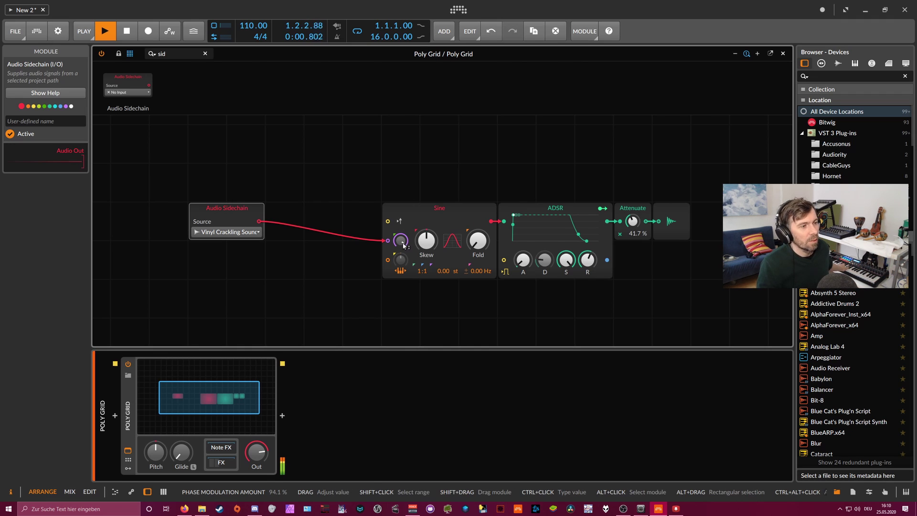
mouse_move(407, 244)
left_mouse_down()
mouse_move(400, 236)
mouse_move(402, 246)
left_mouse_up()
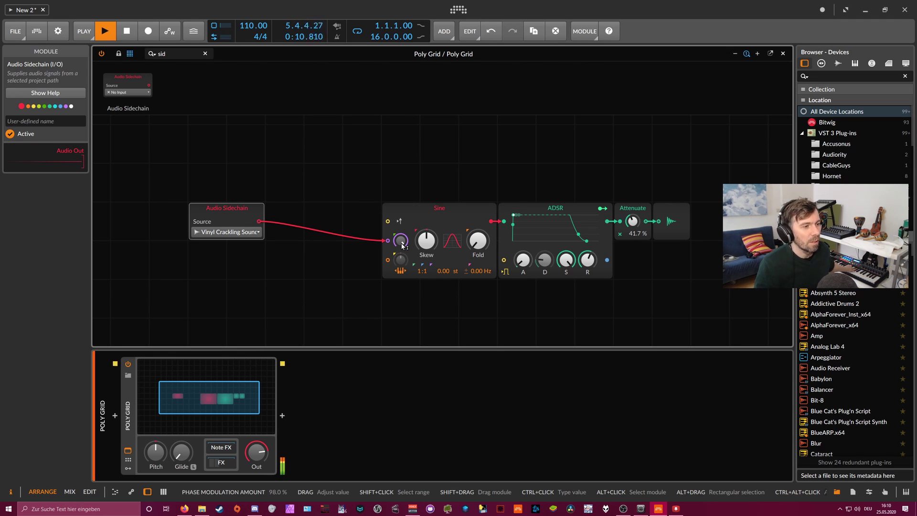
left_click_drag(401, 245, 401, 239)
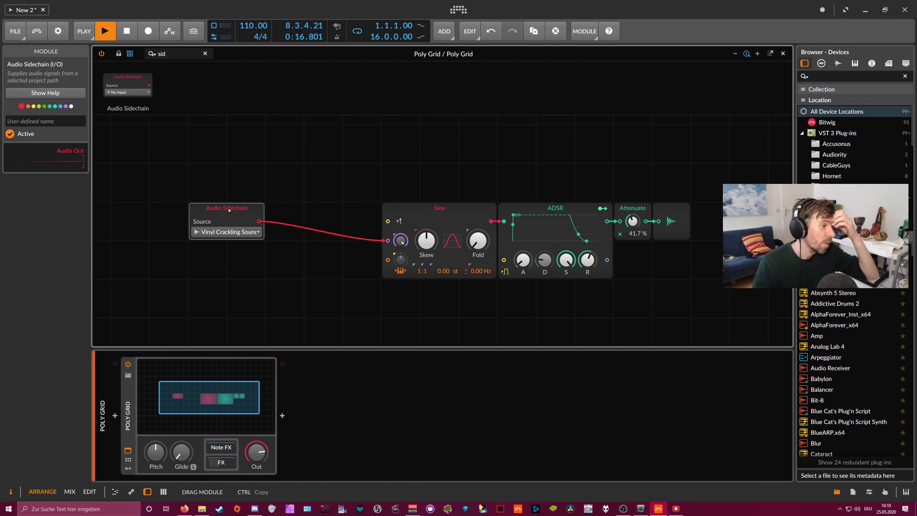
Add a Follower RF module fed by the Audio Sidechain and shorten its rise and fall times.
left_click_drag(253, 205, 214, 204)
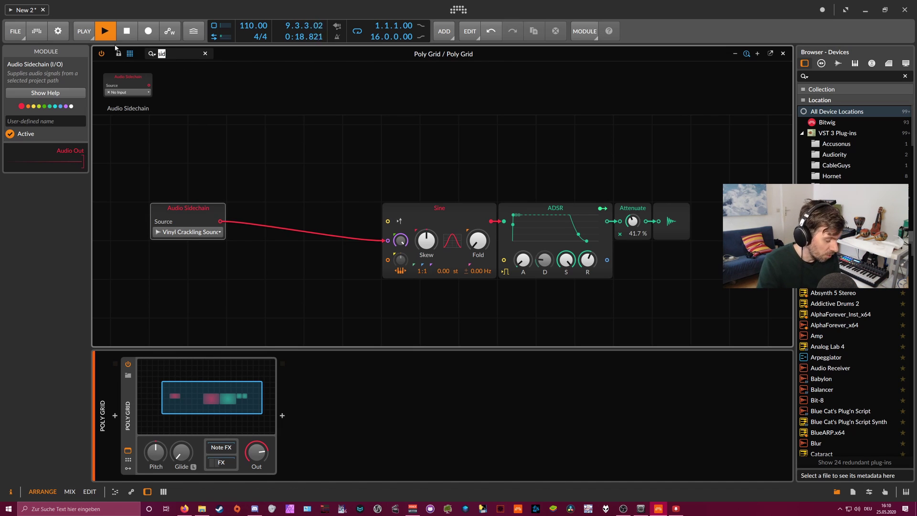
type("foll")
left_click_drag(121, 86, 265, 143)
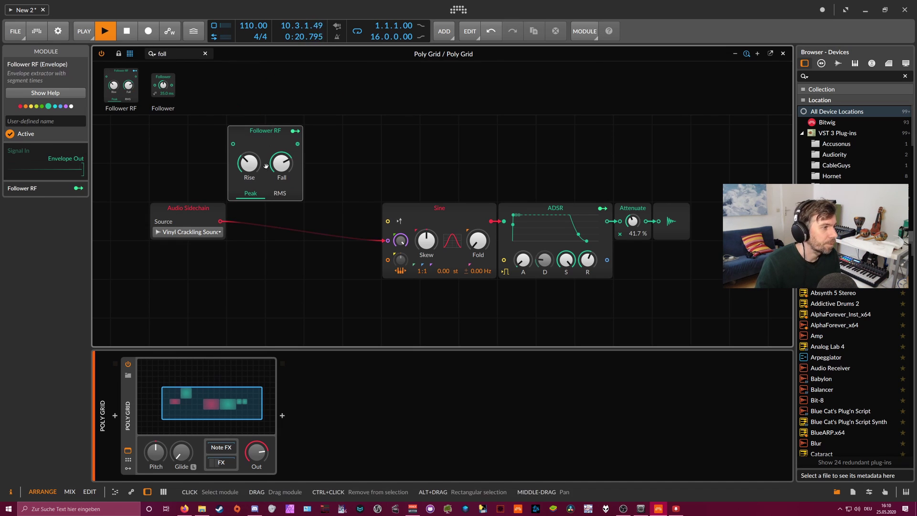
left_click_drag(220, 221, 299, 131)
left_click_drag(288, 163, 287, 196)
left_click_drag(320, 164, 320, 174)
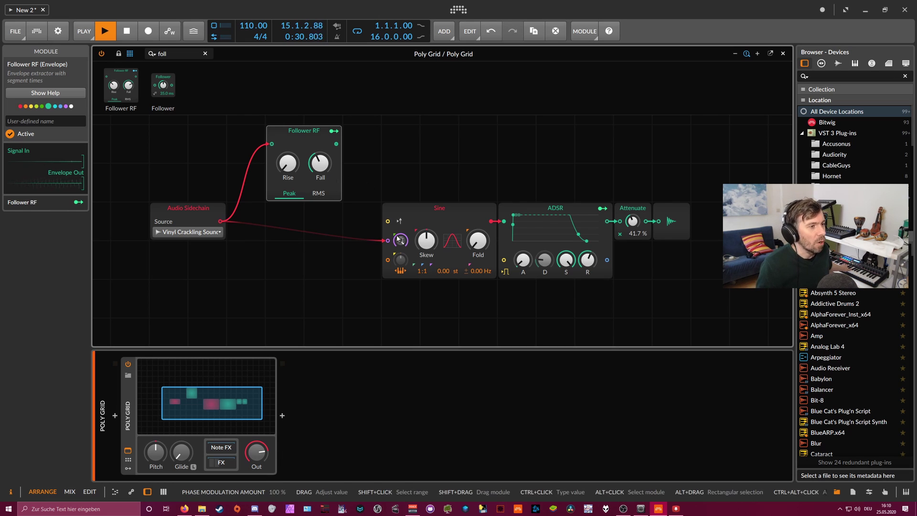
Set Attenuate to 0 % and modulate it from the Follower RF by 1.000.
left_click(334, 131)
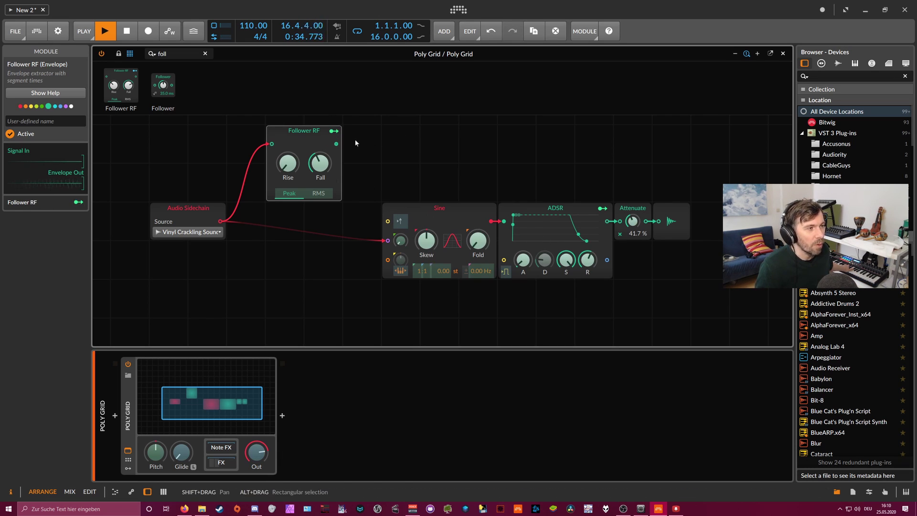
left_click(333, 131)
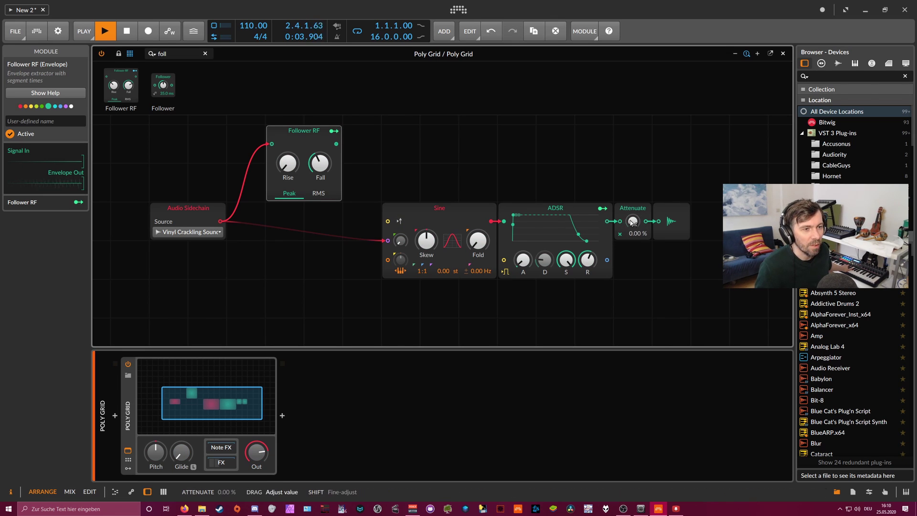
left_click(333, 131)
left_click_drag(632, 221, 632, 126)
left_click(334, 131)
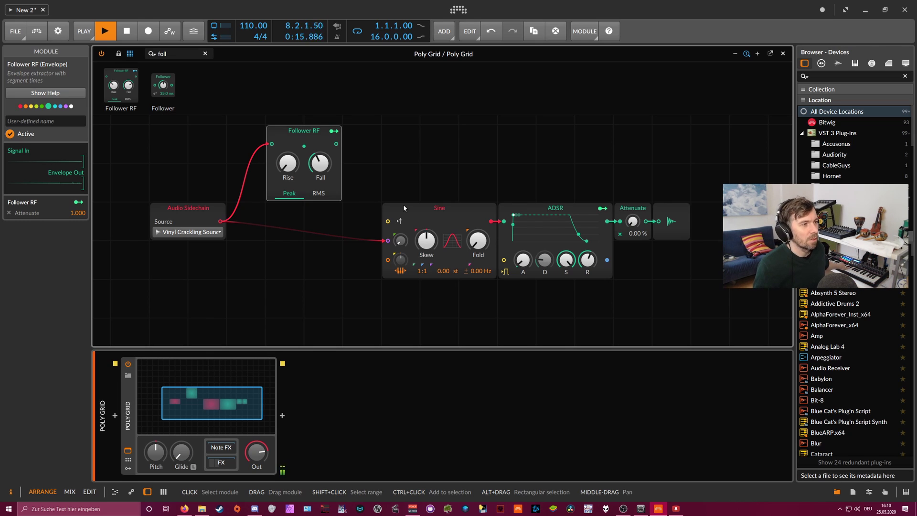
Adjust the Follower RF's fall time and raise the Poly Grid's output level.
left_click_drag(320, 163, 324, 171)
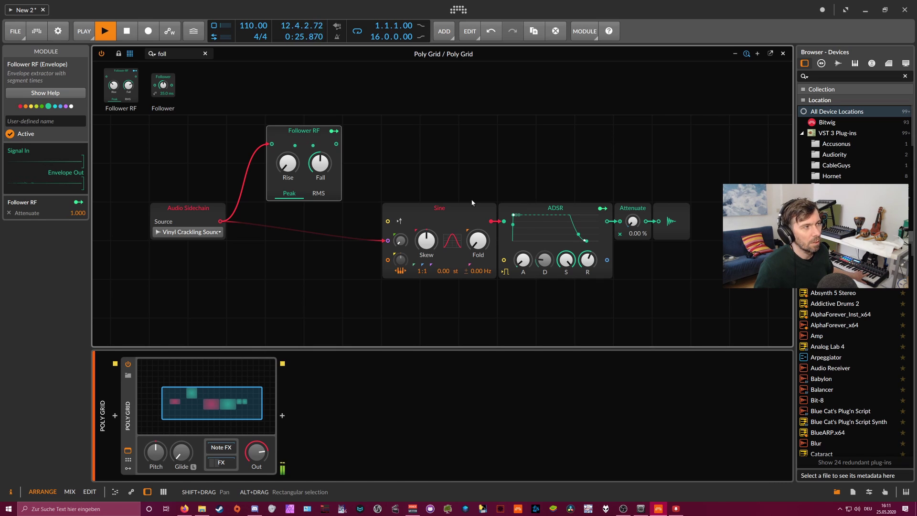
left_click_drag(262, 450, 263, 454)
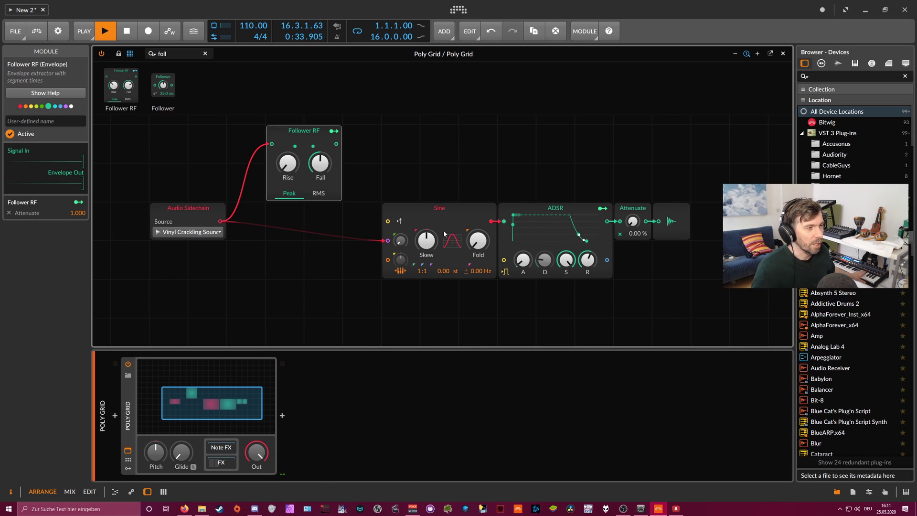
mouse_move(320, 163)
left_mouse_down()
mouse_move(319, 155)
mouse_move(320, 171)
left_mouse_up()
Modulate the Sine from the Follower RF: phase modulation by 1.000, fold by 15.36 and skew by -0.007.
left_click(333, 130)
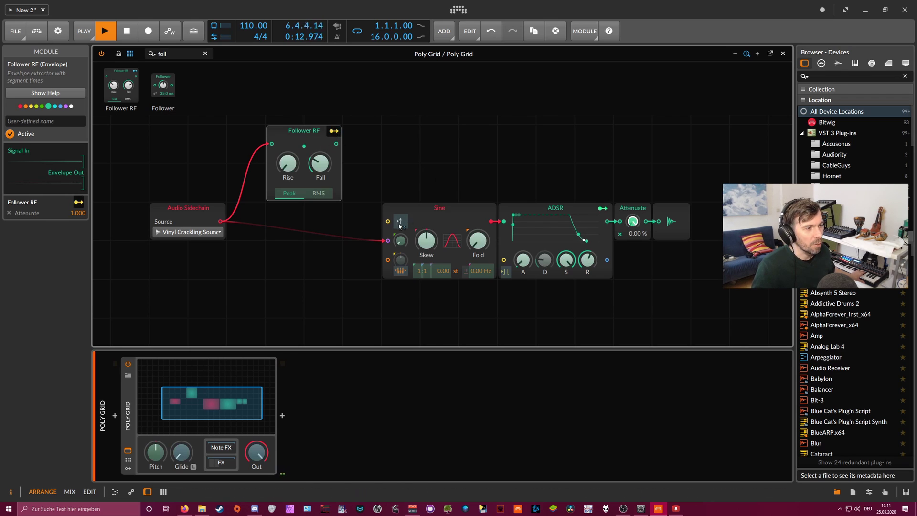
left_click_drag(400, 240, 400, 222)
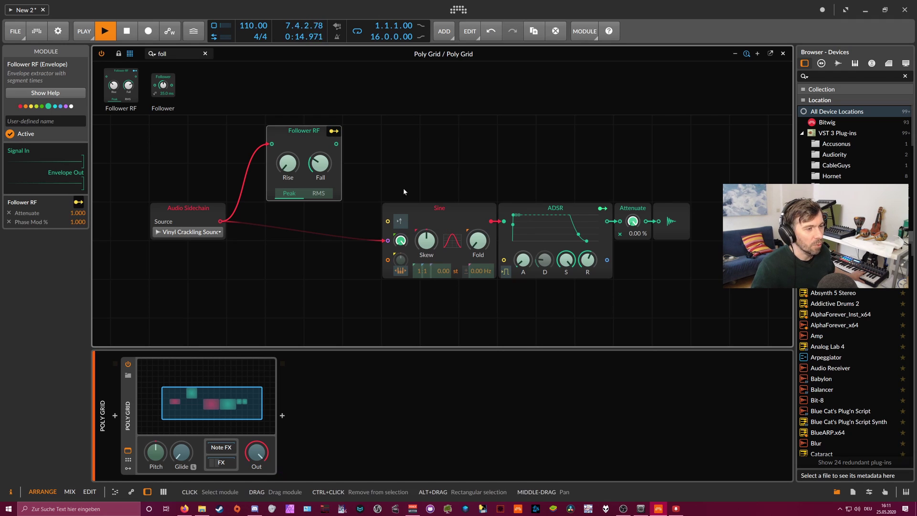
left_click_drag(477, 240, 425, 236)
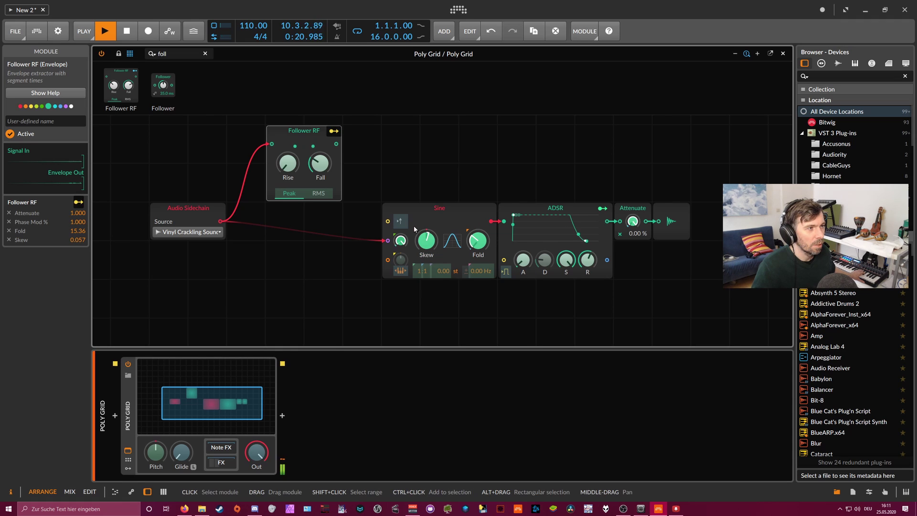
left_click_drag(415, 228, 415, 233)
left_click(333, 130)
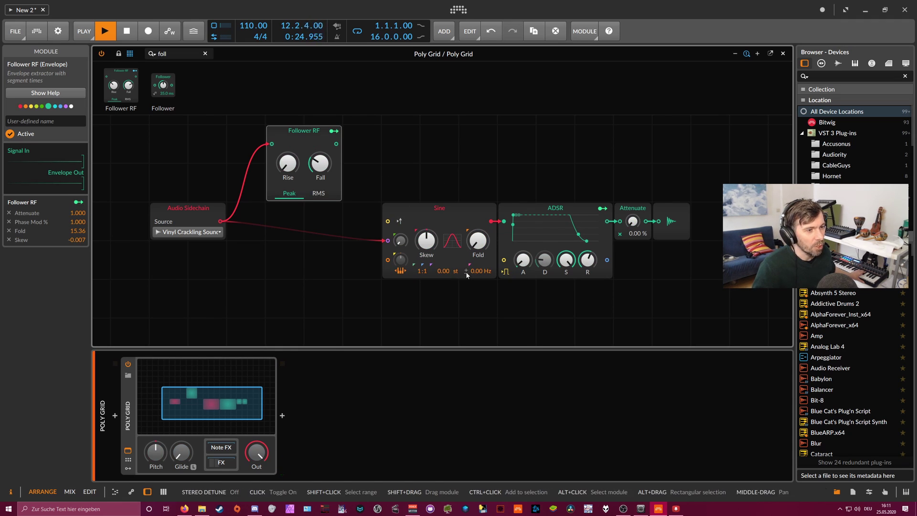
Modulate the Sine's detune from the Follower RF by 2.080.
mouse_move(467, 271)
left_mouse_down()
mouse_move(479, 263)
mouse_move(479, 272)
left_mouse_up()
left_click(334, 130)
left_click(334, 130)
Set the Follower RF's fall to about 30 ms and adjust its rise time.
left_click_drag(320, 164, 320, 153)
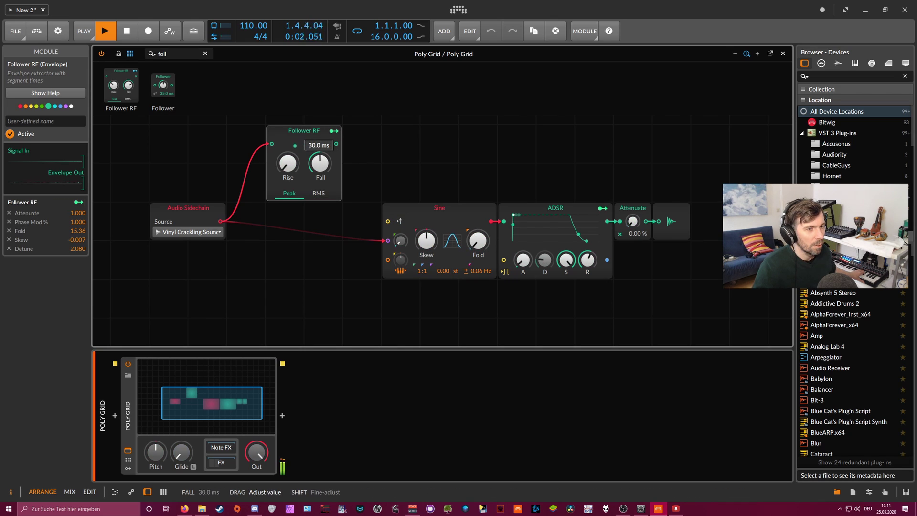
left_click_drag(288, 163, 322, 169)
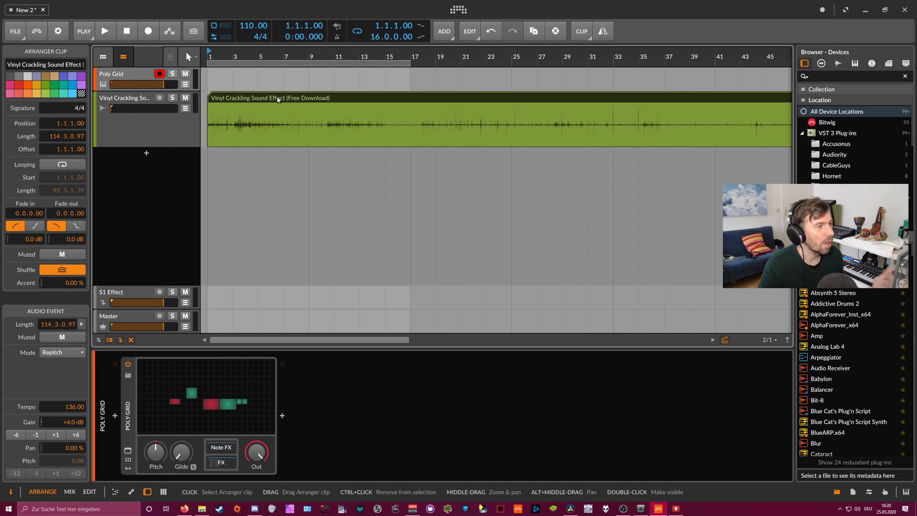
Keep the vinyl crackle clip in Repitch mode, start playback and raise the clip's tempo to 999.00.
left_click_drag(259, 55, 324, 58)
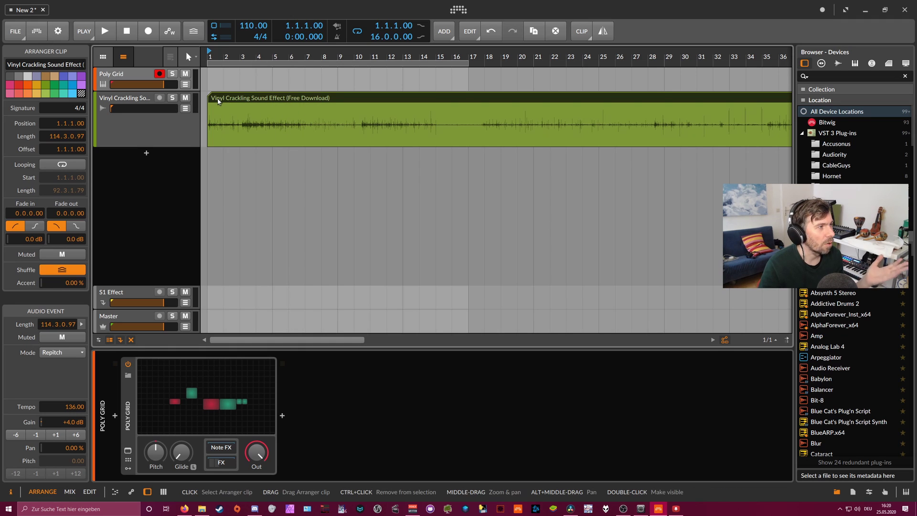
left_click(51, 354)
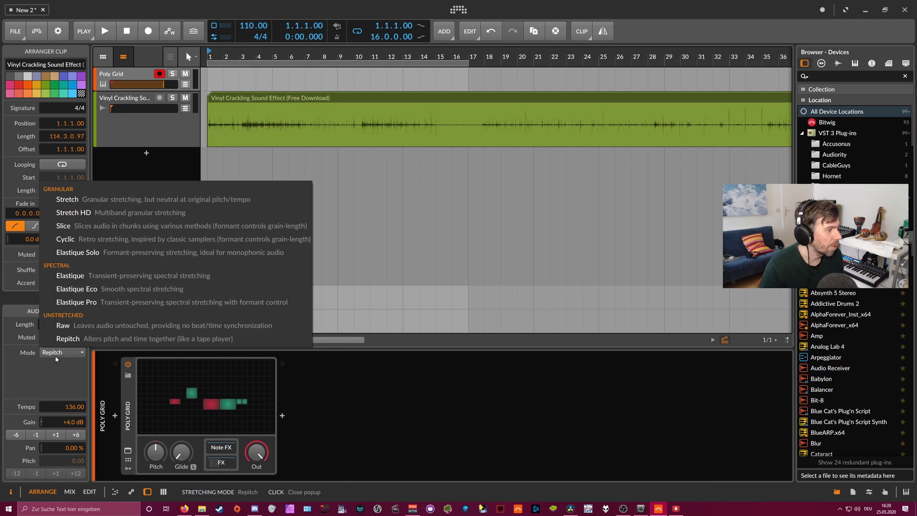
left_click(58, 334)
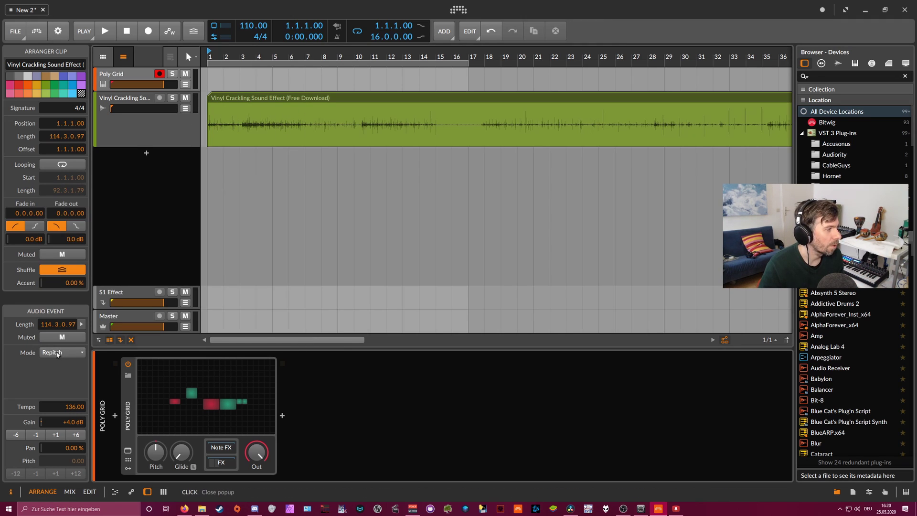
left_click(254, 99)
left_click_drag(71, 406, 72, 273)
key("space")
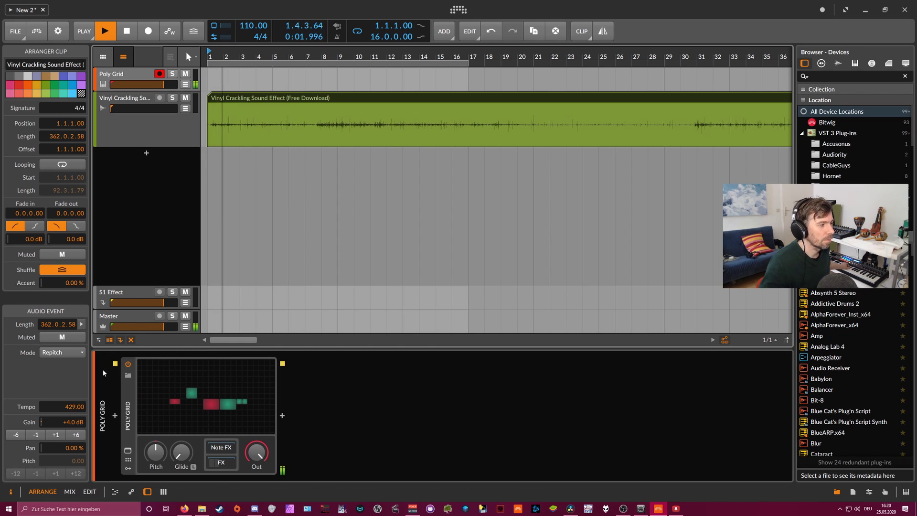
left_click_drag(71, 406, 71, 296)
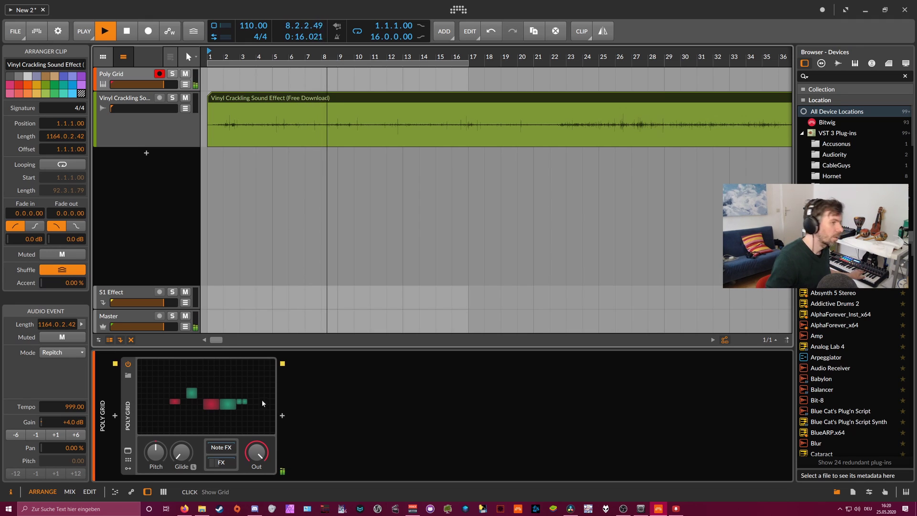
Adjust the Delay-2 mix and set the Reverb mix to about 20.7 % in the Poly Grid's FX chain.
left_click(233, 462)
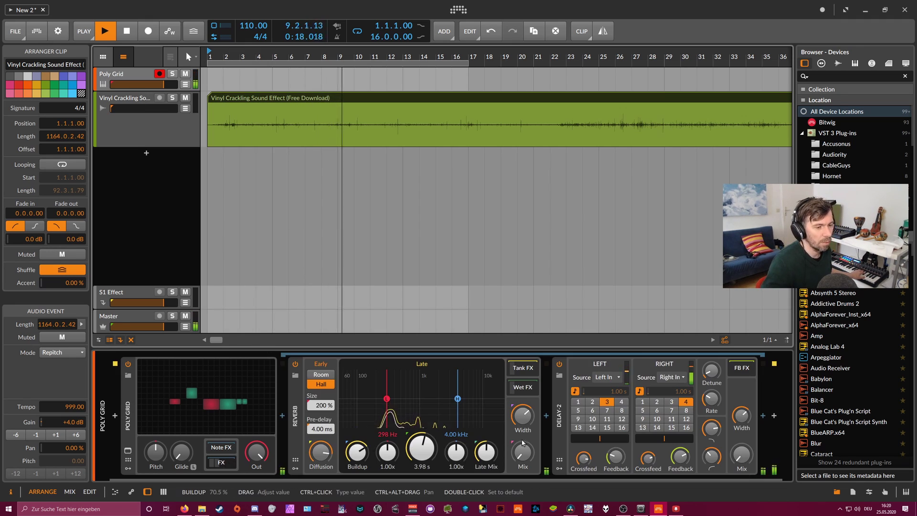
left_click_drag(741, 454, 741, 420)
left_click_drag(522, 452, 522, 459)
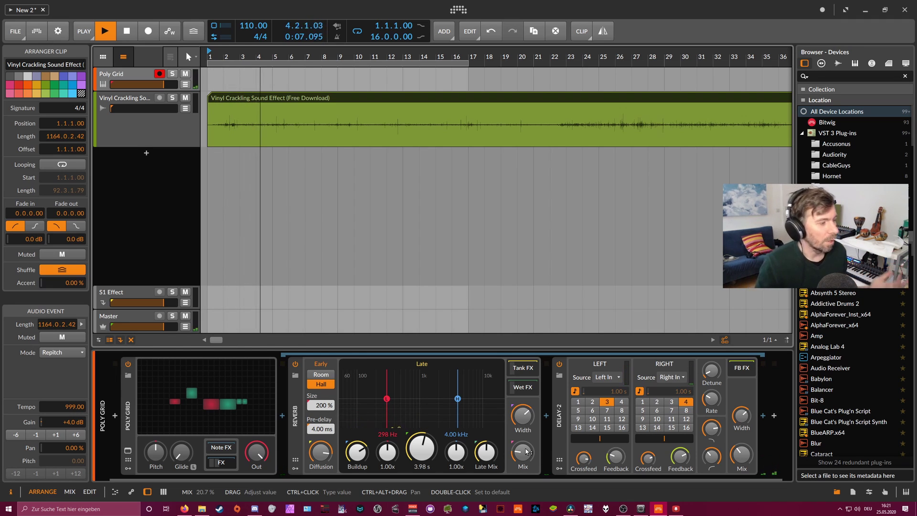
left_click(236, 464)
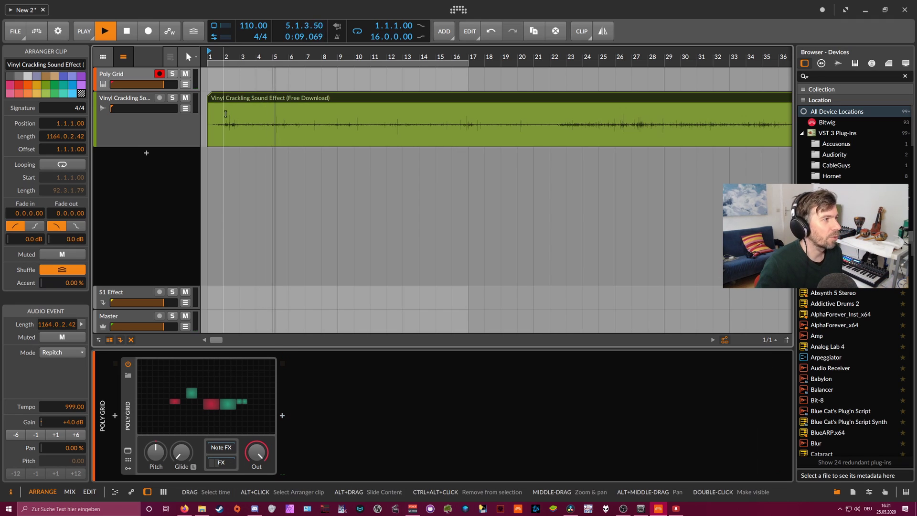
Stop playback, open the Poly Grid patch and examine the Follower RF's modulation targets.
key("space")
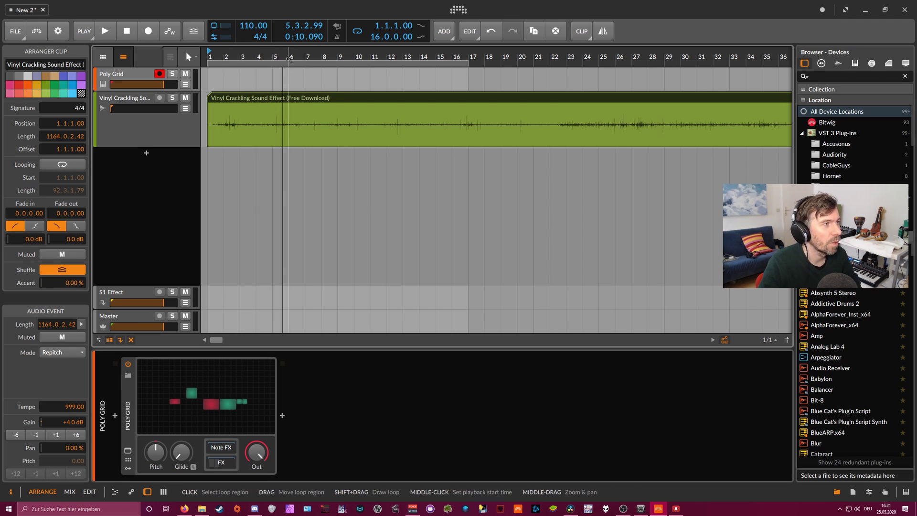
left_click_drag(281, 56, 277, 66)
left_click(235, 414)
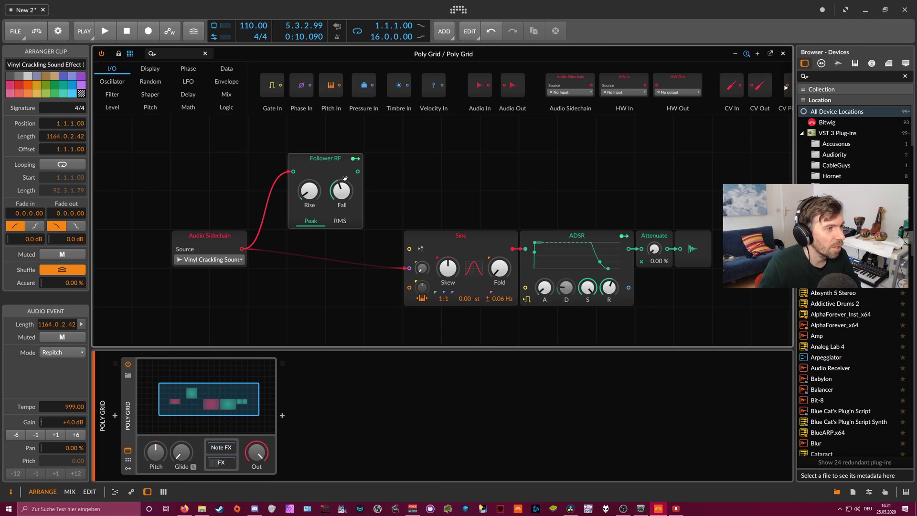
left_click(355, 159)
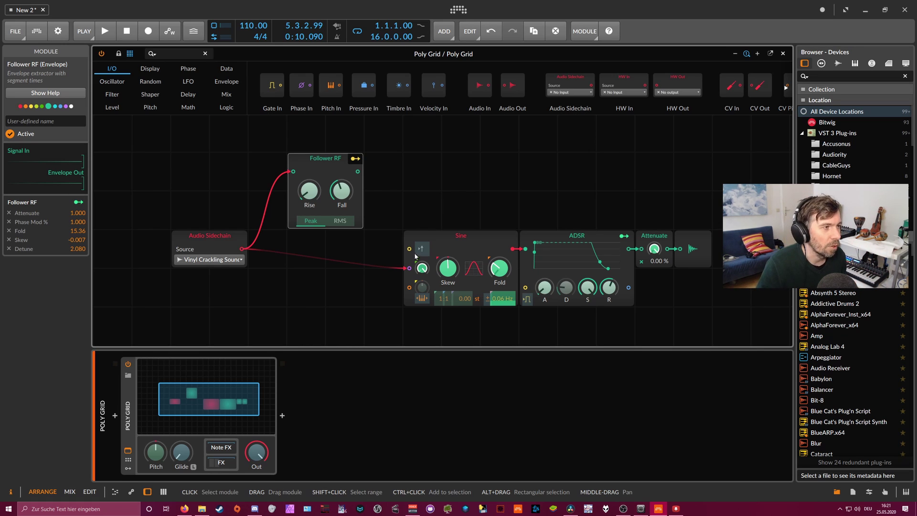
Insert a band-pass SVF filter between the Audio Sidechain and the Follower RF, with its cutoff at about 245 Hz.
left_click_drag(314, 159, 353, 160)
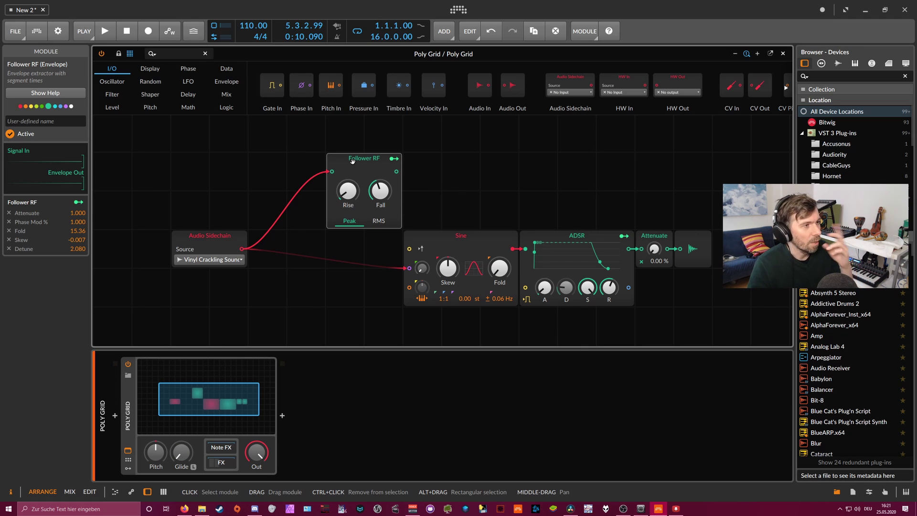
left_click(173, 55)
type("filter")
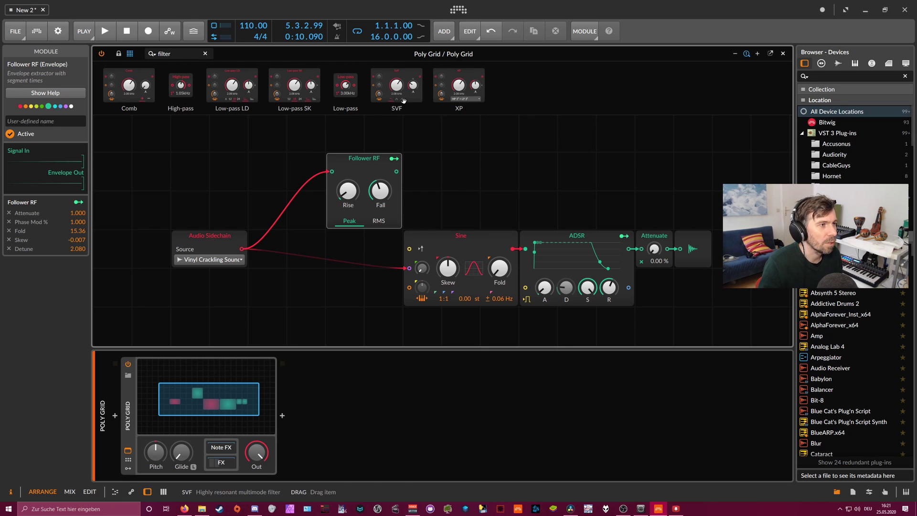
left_click_drag(397, 87, 289, 200)
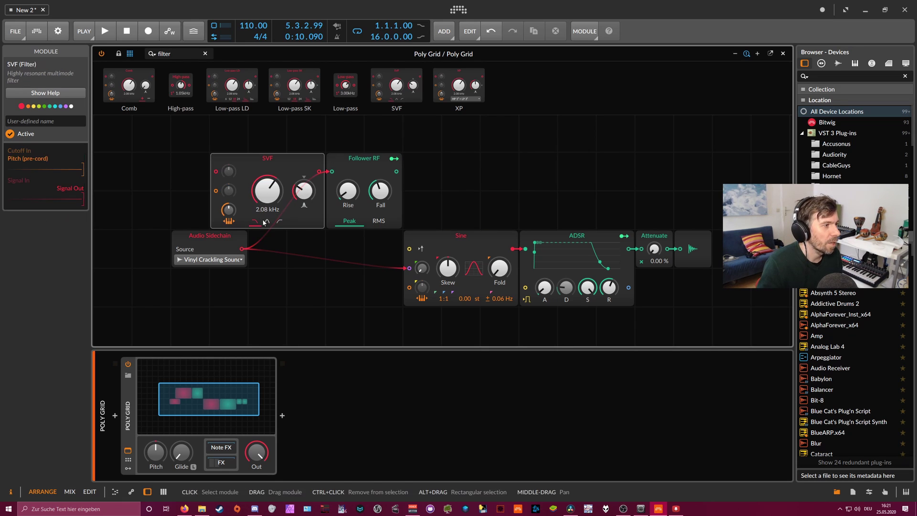
left_click_drag(319, 171, 345, 127)
left_click(356, 176)
left_click(306, 164, "shift")
scroll(494, 247, "up", 3)
scroll(328, 241, "down", 3)
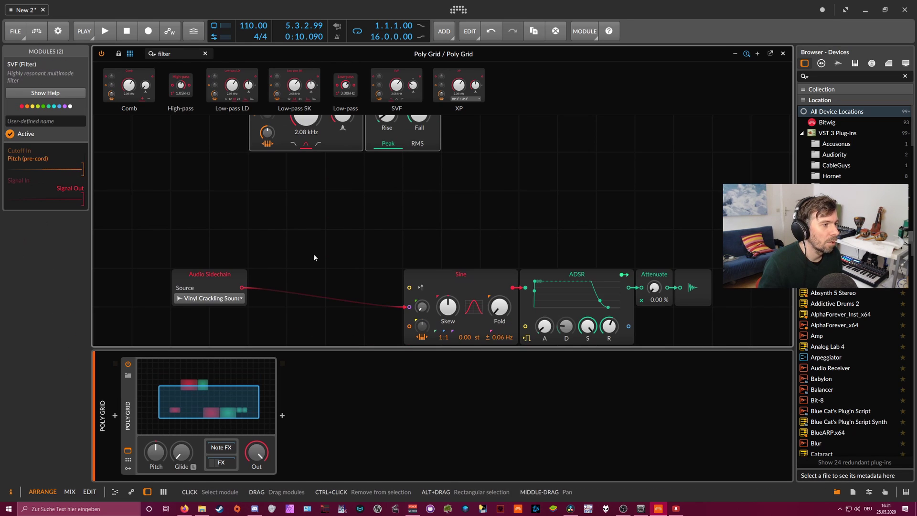
mouse_move(244, 143)
left_mouse_down()
mouse_move(244, 114)
mouse_move(254, 140)
left_mouse_up()
left_click_drag(306, 159, 306, 191)
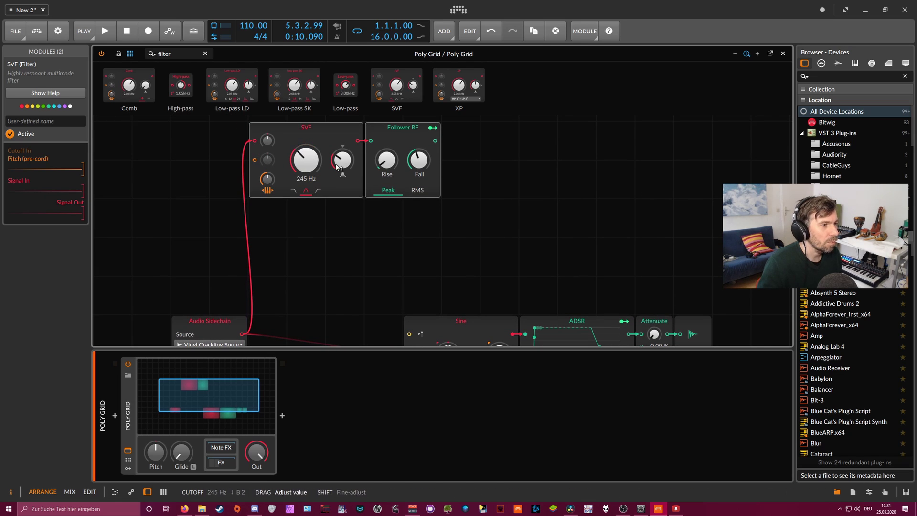
Duplicate the SVF and Follower RF pair, feed the copy from the Audio Sidechain and set its cutoff to about 3.18 kHz.
left_click_drag(442, 221, 303, 176)
key("ctrl+c")
left_click(271, 211)
key("ctrl+v")
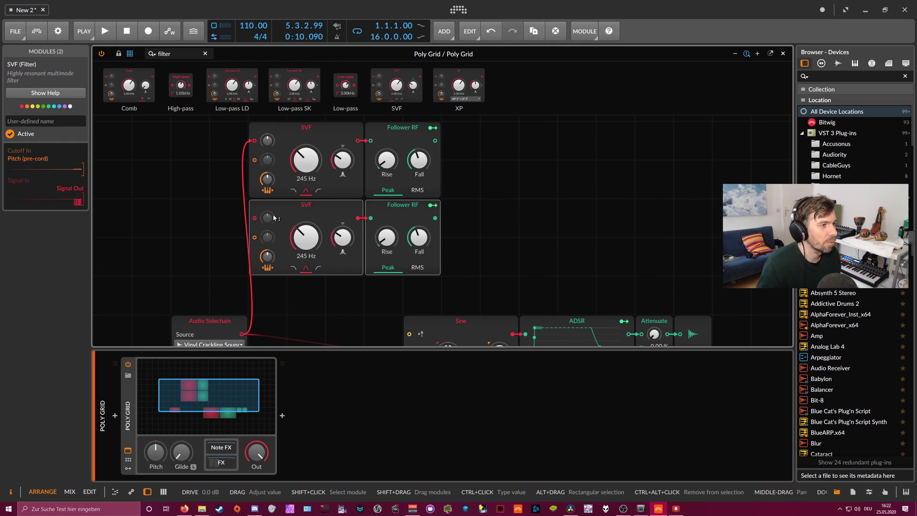
scroll(250, 267, "down", 2)
left_click_drag(247, 275, 255, 179)
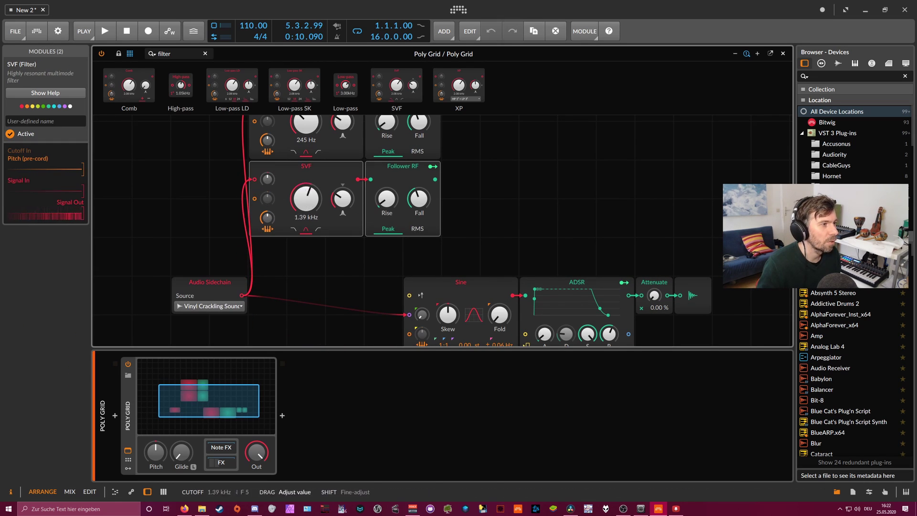
left_click_drag(306, 201, 301, 167)
scroll(406, 182, "up", 2)
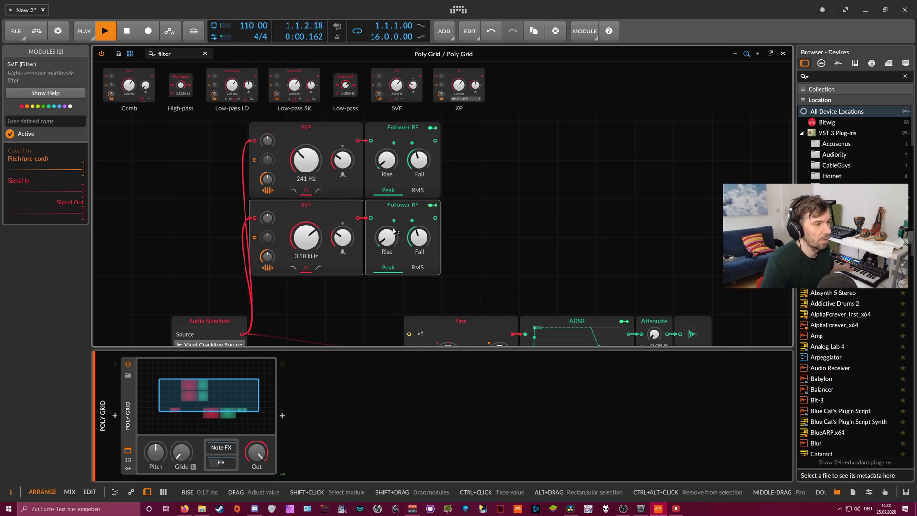
Lower the first SVF's cutoff to about 128 Hz during playback while viewing its Follower RF's modulations.
left_click(405, 219)
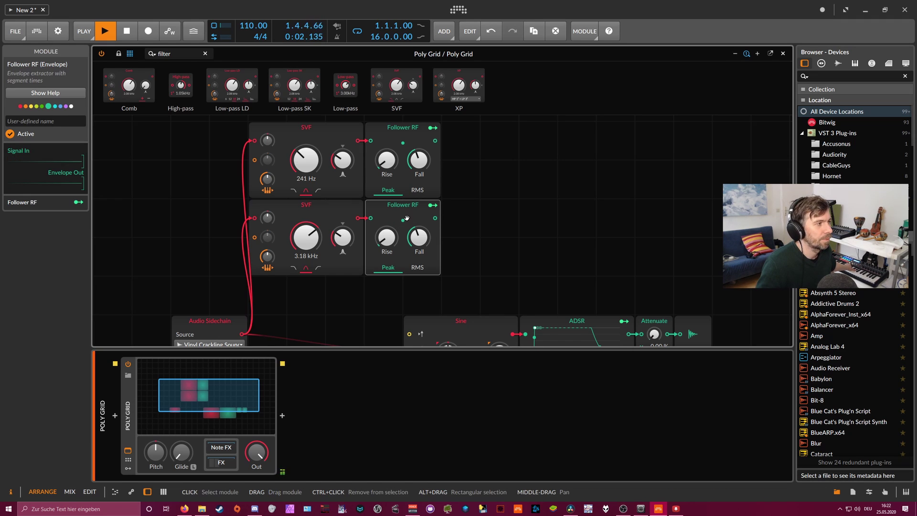
left_click(434, 153)
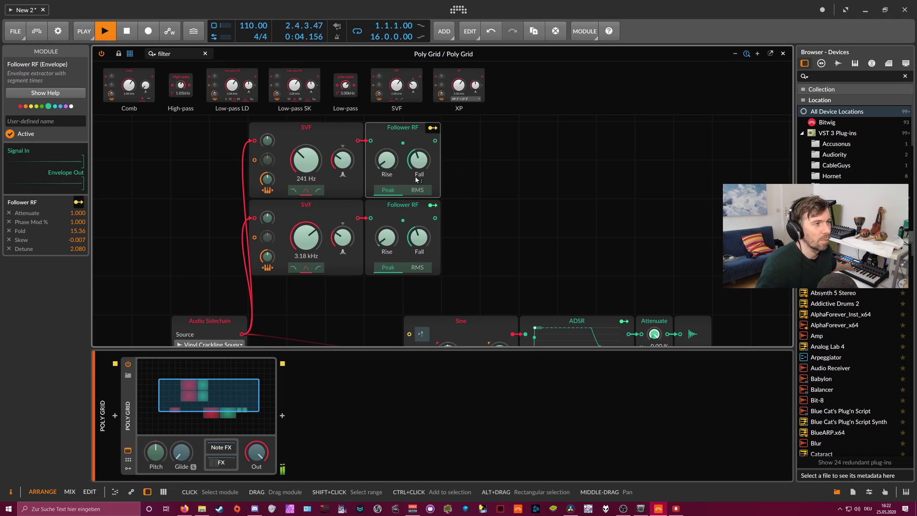
left_click_drag(311, 159, 313, 165)
left_click(437, 129)
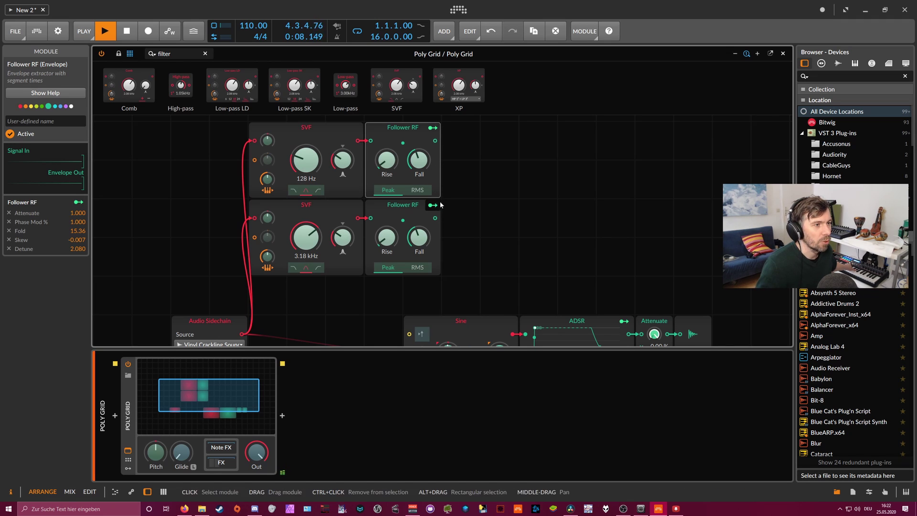
Modulate the Sine's pitch offset from the second Follower RF by 39.27.
left_click(371, 206)
scroll(371, 206, "down", 2)
scroll(427, 202, "down", 4)
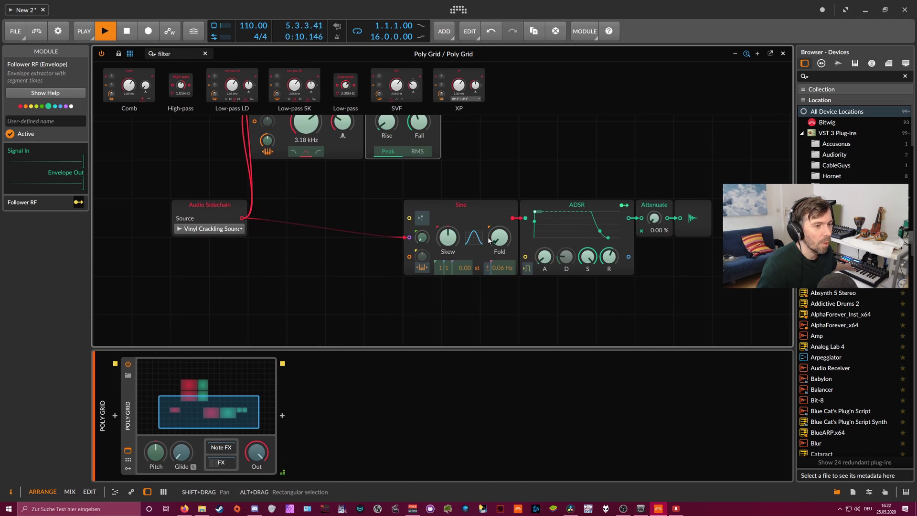
left_click_drag(449, 266, 449, 258)
scroll(444, 171, "up", 2)
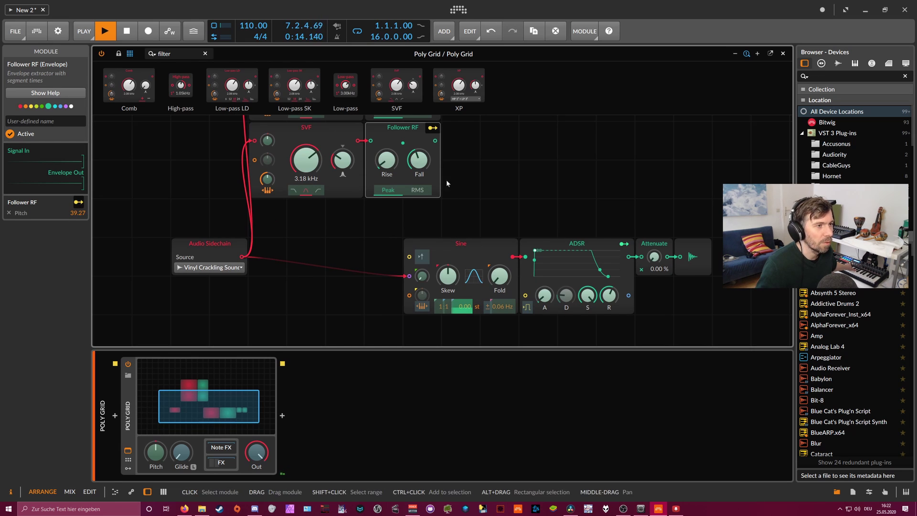
Set the second SVF's cutoff to about 1.93 kHz, raise its drive and follower fall, and set the pitch modulation to 27.67.
left_click_drag(312, 157, 311, 163)
left_click_drag(267, 141, 267, 134)
left_click_drag(420, 163, 420, 159)
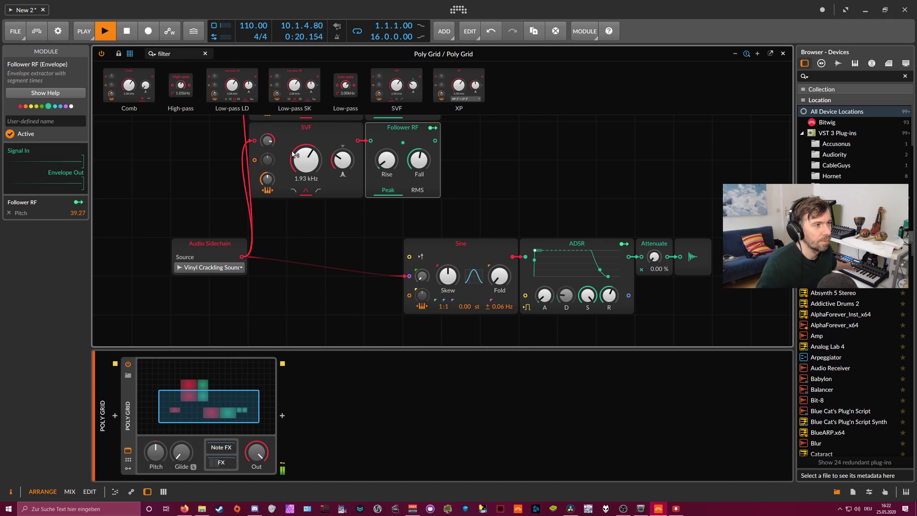
left_click(432, 127)
left_click_drag(461, 306, 462, 311)
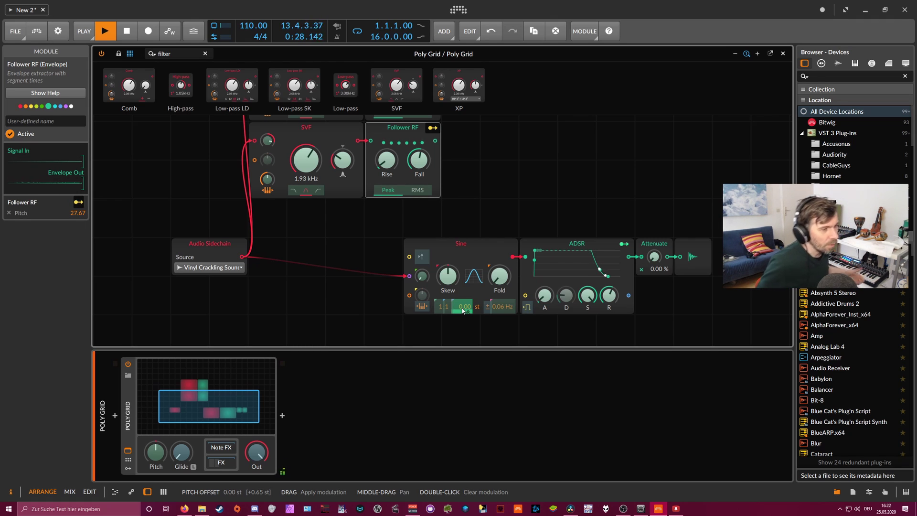
Delete both SVF filters and the second Follower RF, and move the remaining Follower RF back to its former place.
scroll(474, 299, "up", 2)
left_click_drag(498, 260, 298, 222)
key("Delete")
scroll(299, 223, "up", 3)
scroll(299, 222, "down", 2)
key("Delete")
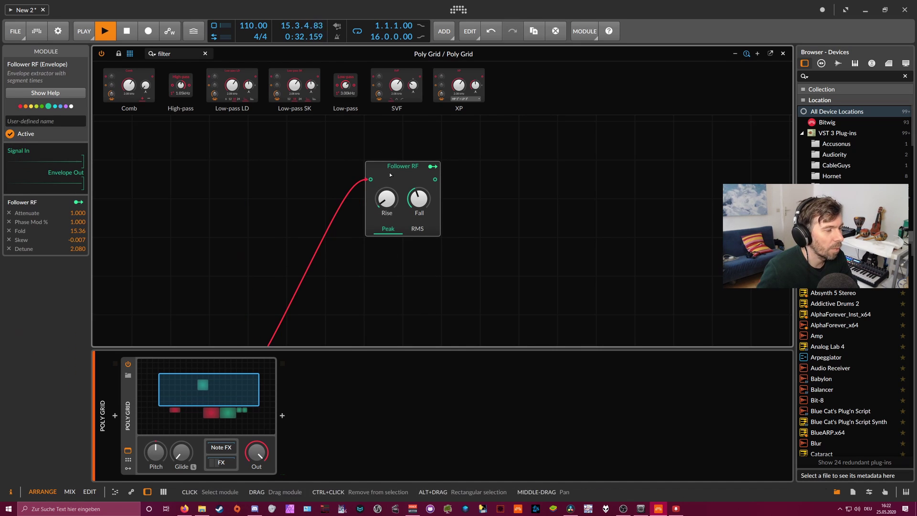
left_click_drag(389, 171, 315, 245)
scroll(321, 233, "down", 2)
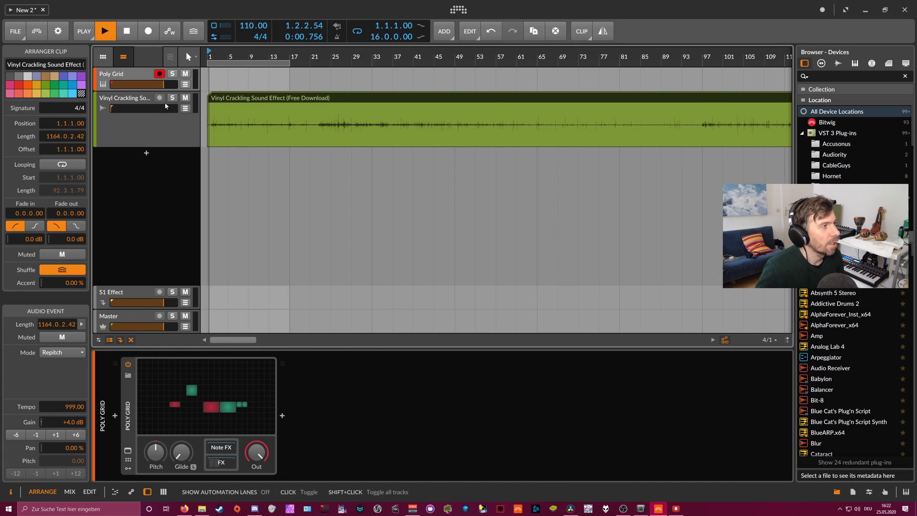
Move the vinyl crackle clip along the timeline to start at bar 53.
left_click(138, 100)
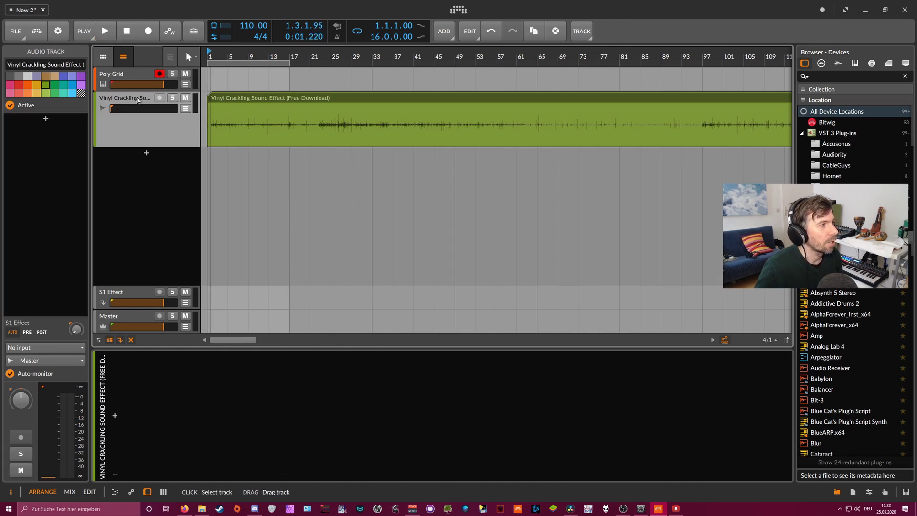
left_click(227, 101)
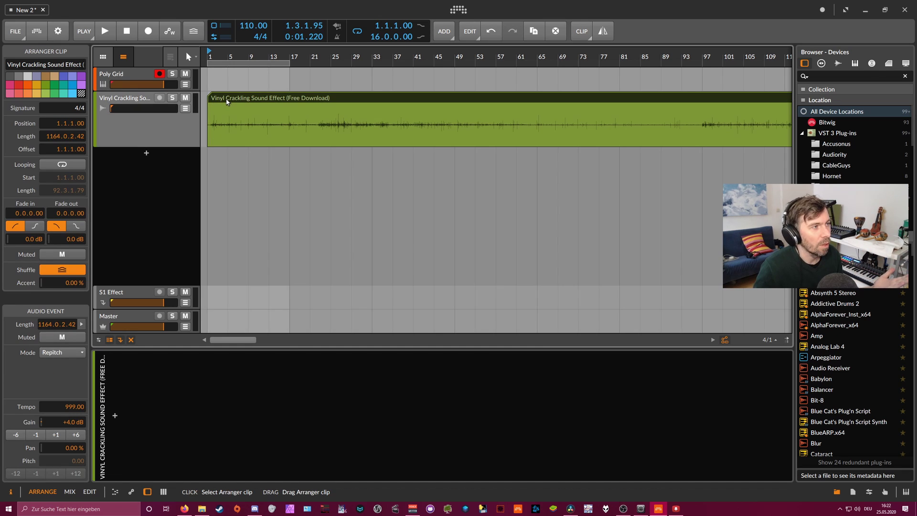
left_click_drag(227, 101, 495, 101)
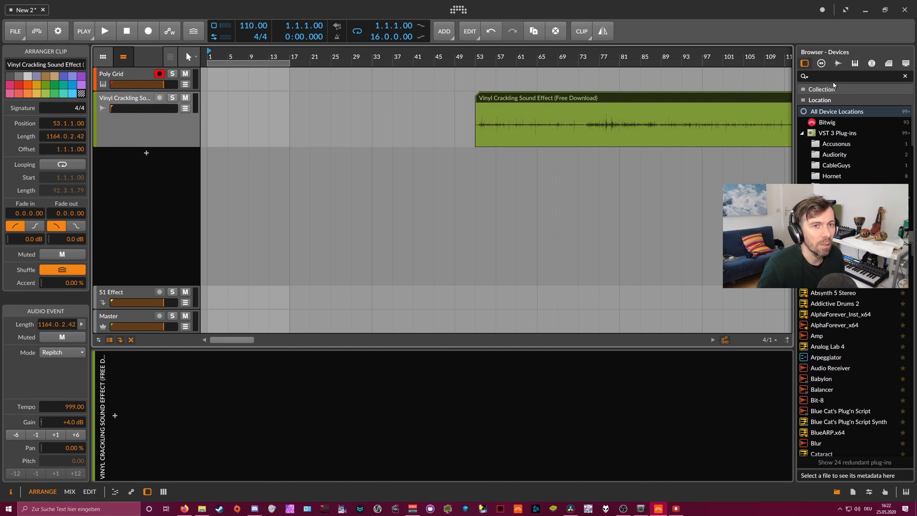
Search the sample browser for "drum", widen the browser and preview 122_Drumloop_SP_01.wav.
left_click(836, 64)
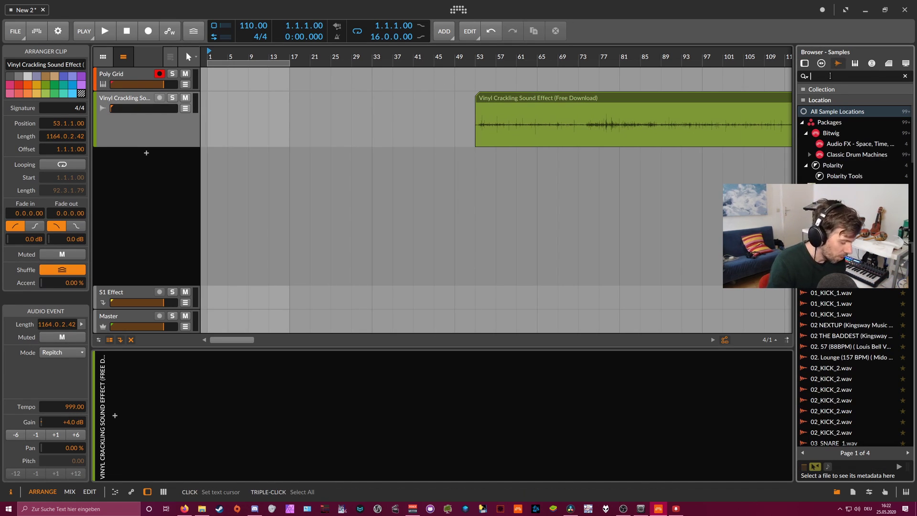
type("drumn")
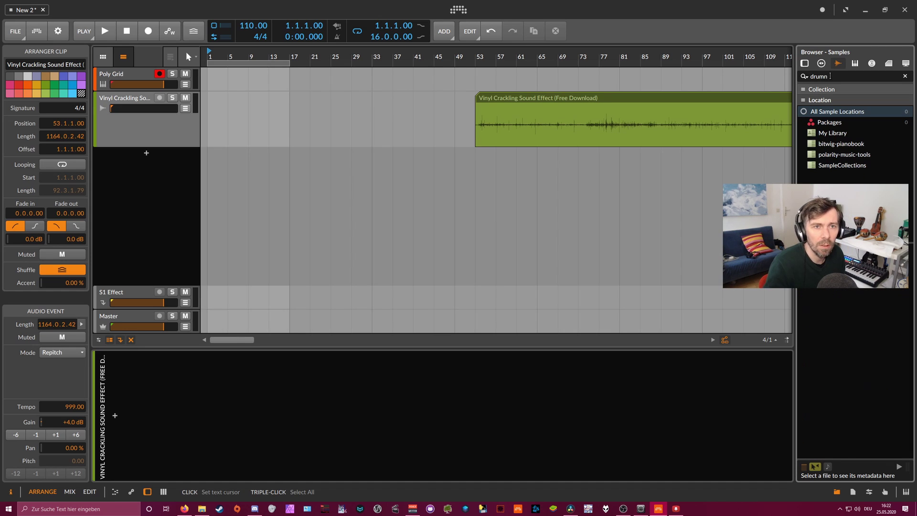
key("BackSpace")
left_click_drag(795, 263, 691, 263)
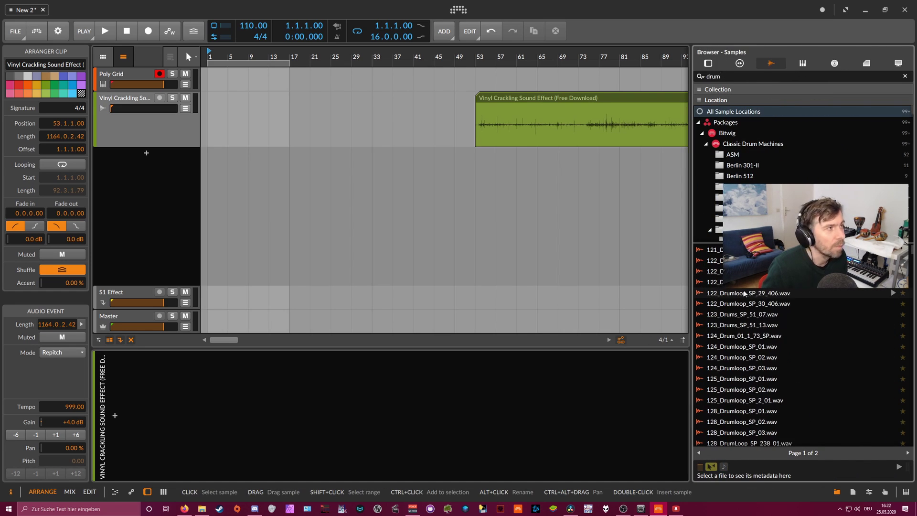
scroll(812, 295, "up", 3)
left_click(861, 297)
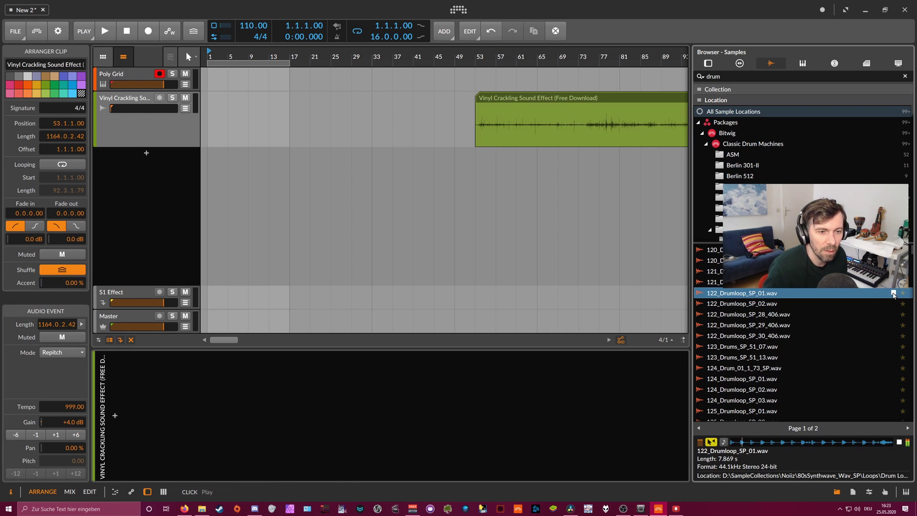
Place 122_Drumloop_SP_01.wav at bar 1 of the vinyl crackling track, using Slice stretch mode and a clip tempo of 120.
left_click_drag(884, 294, 210, 138)
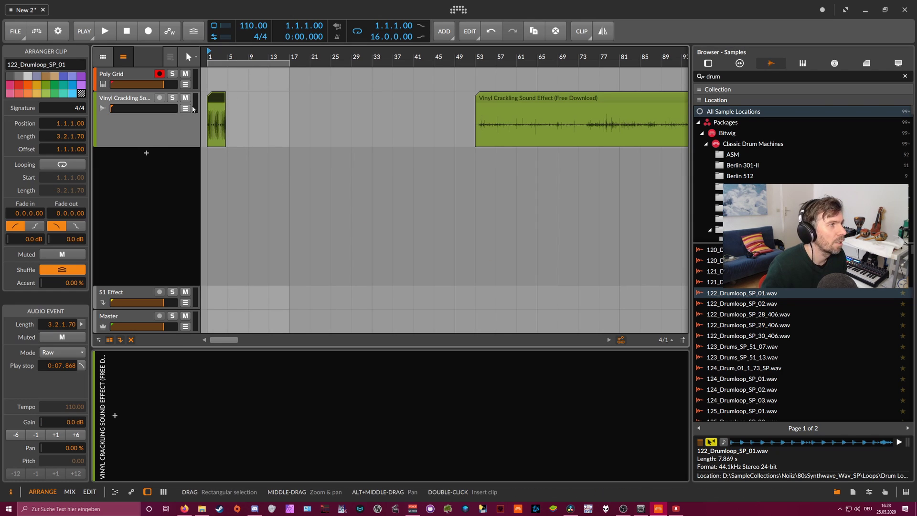
left_click(61, 349)
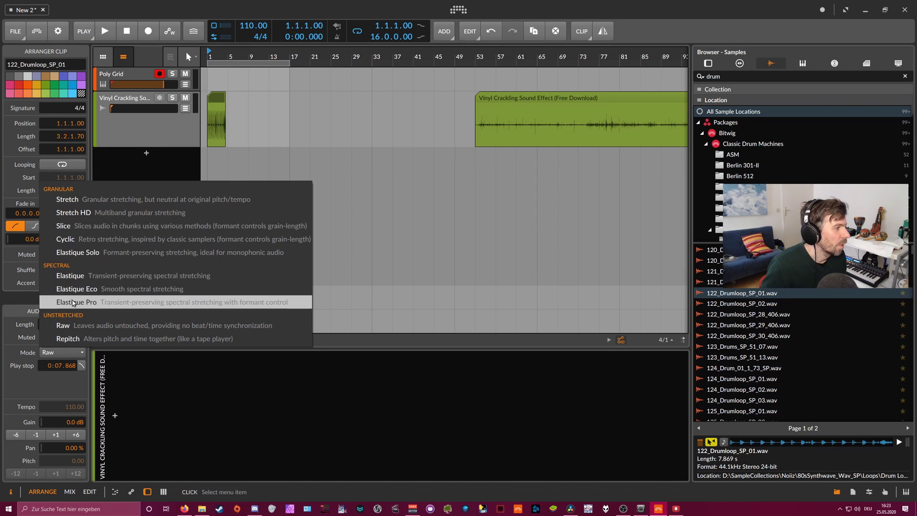
left_click(97, 232)
double_click(77, 407)
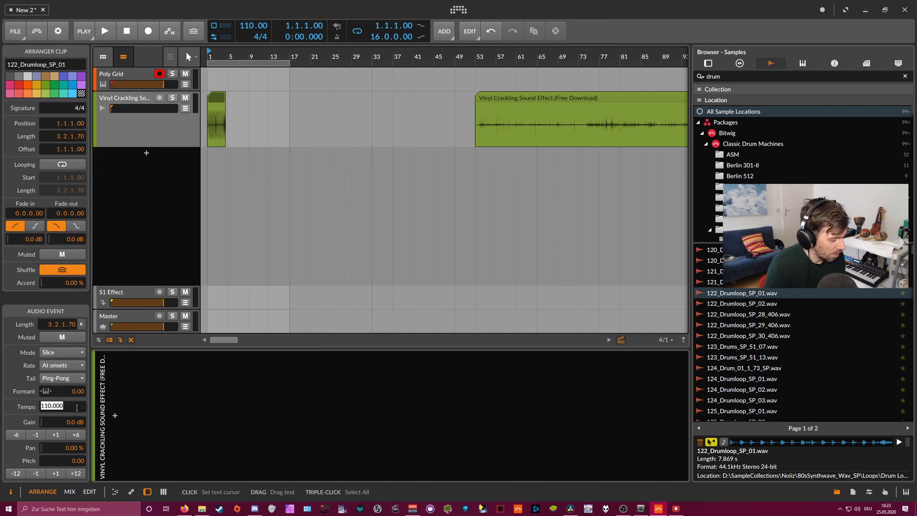
key("Return")
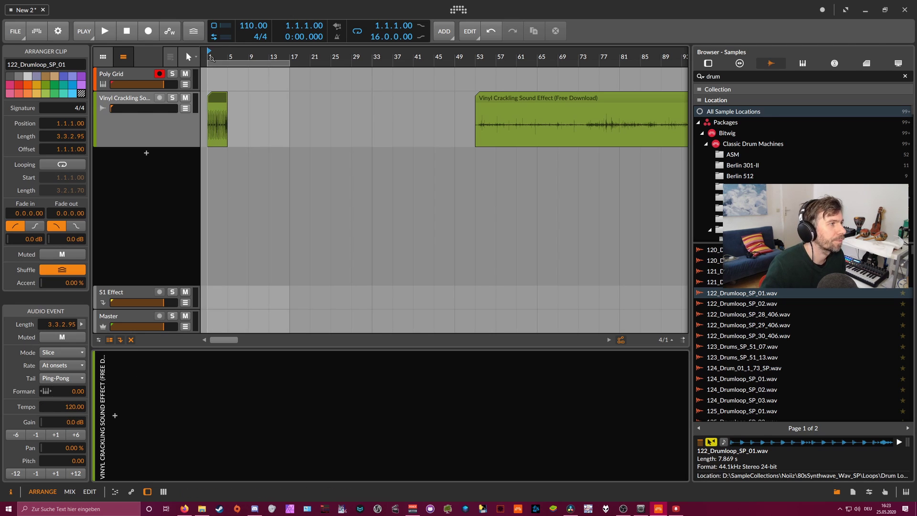
Extend the drum loop clip to exactly 4 bars and shorten the arranger loop region to the same 4 bars.
left_click_drag(212, 58, 219, 115)
left_click(312, 97)
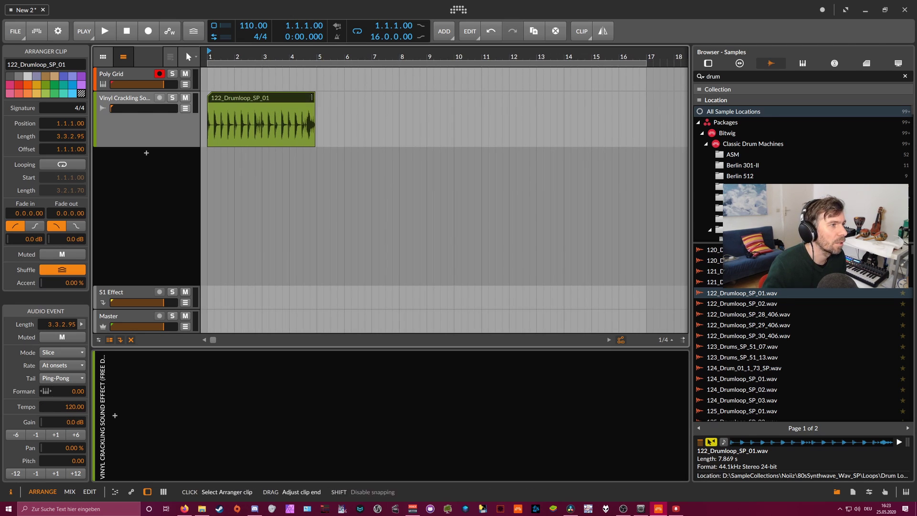
left_click_drag(313, 97, 320, 97)
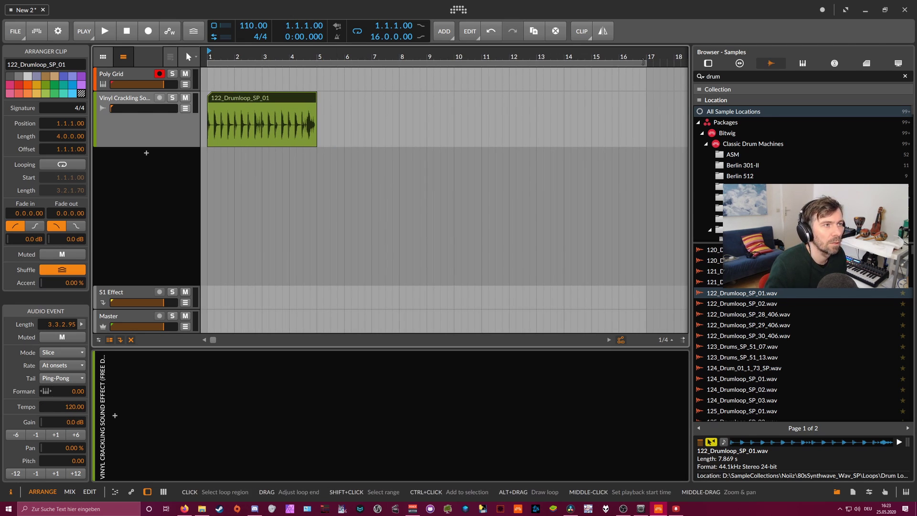
left_click_drag(631, 64, 317, 63)
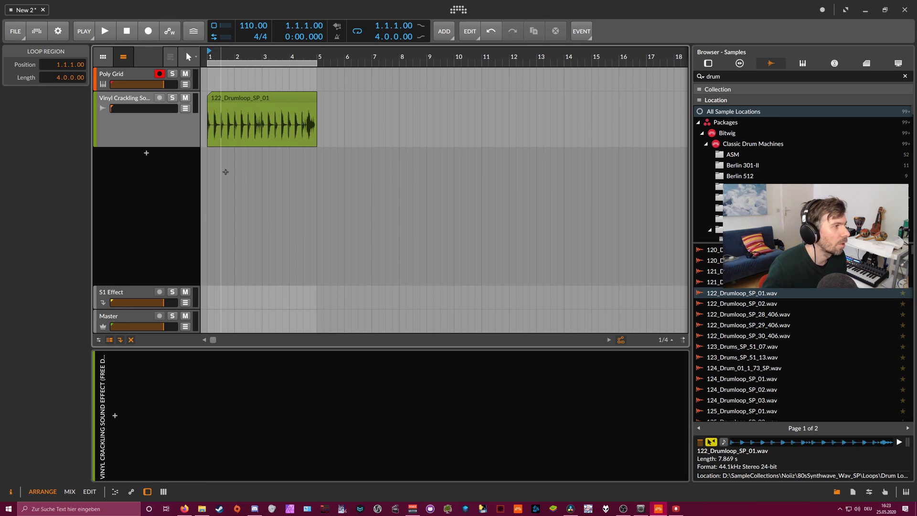
Set the drum loop clip's tempo to 122 and start playback.
left_click(232, 99)
double_click(79, 405)
type("122")
key("Return")
key("space")
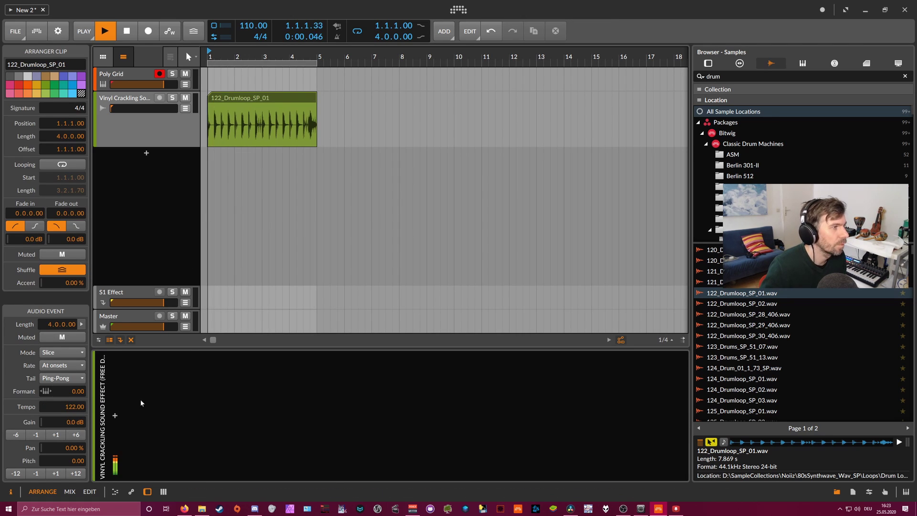
Insert a Gain - Vol module before the Follower RF, set it to -19.1 dB, and adjust the follower's fall to about 18.1 ms.
left_click(147, 80)
double_click(246, 411)
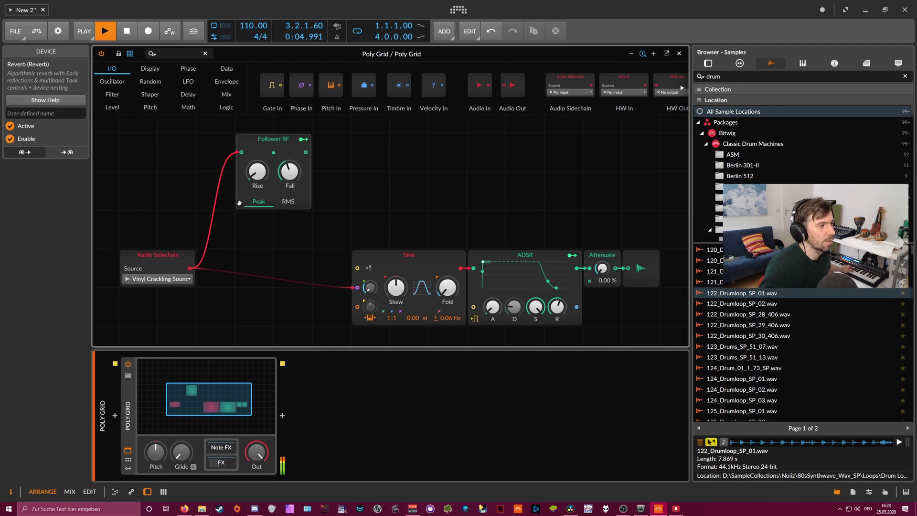
left_click(176, 54)
type("vol")
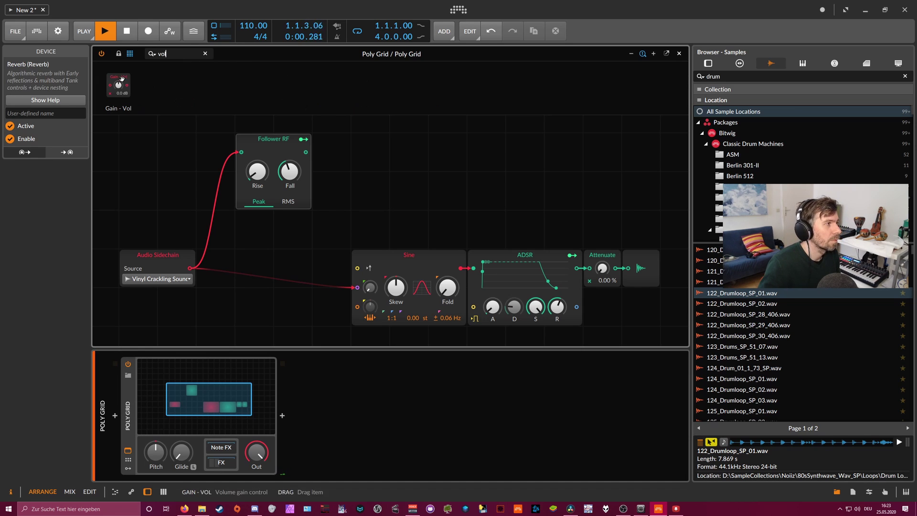
left_click_drag(122, 79, 215, 151)
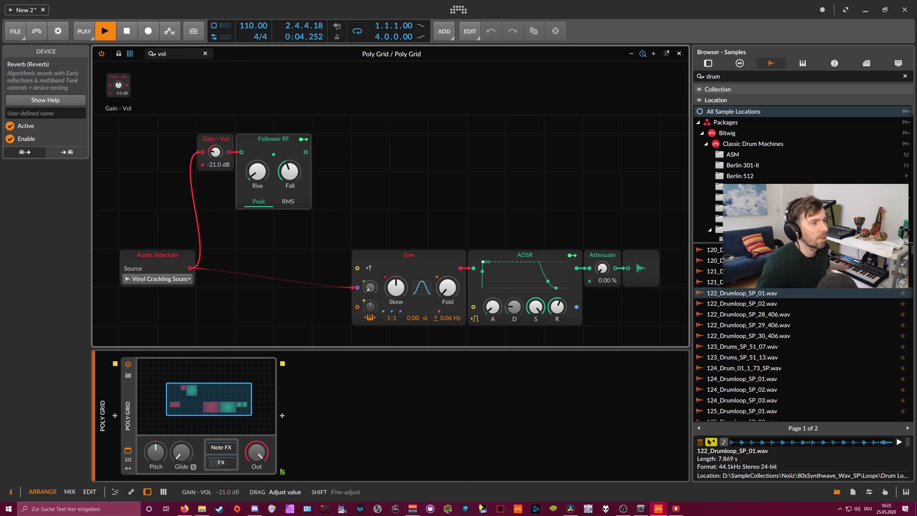
left_click_drag(289, 171, 289, 171)
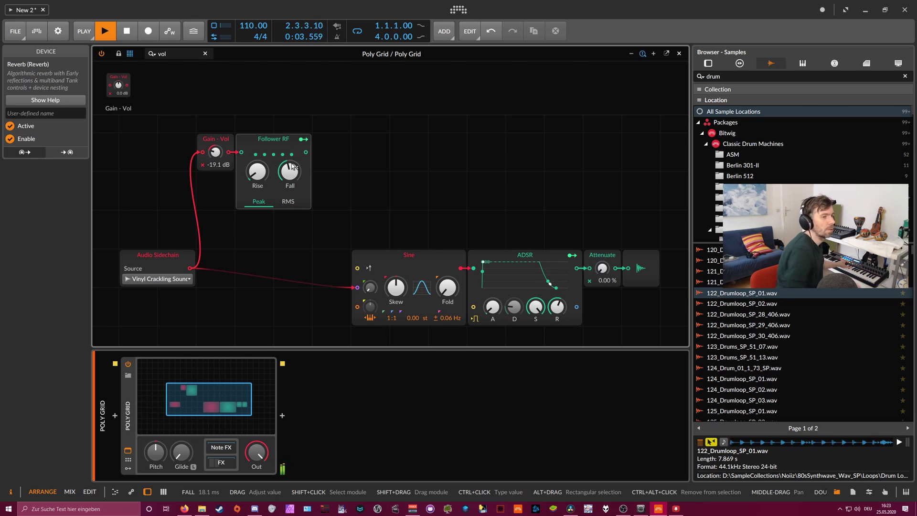
Raise the drum loop track's volume to about -10.2 dB during playback, and stop the transport.
left_click(680, 54)
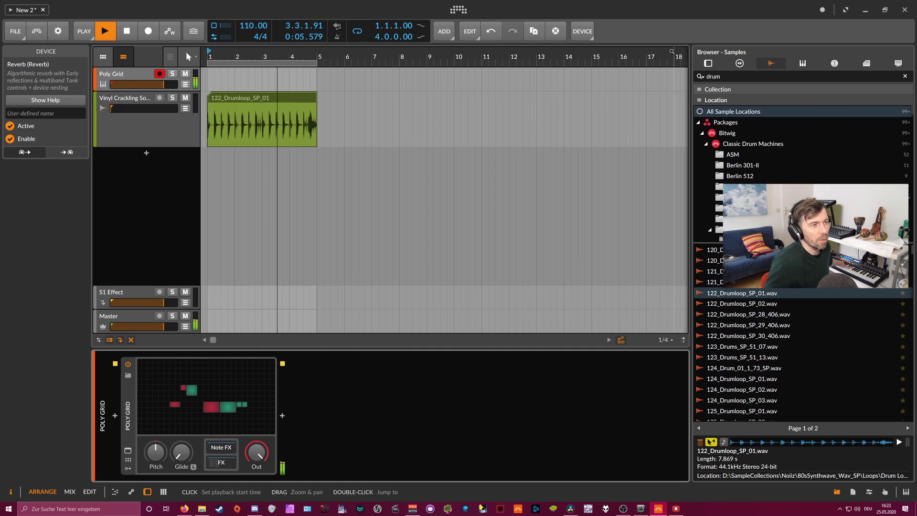
left_click_drag(126, 108, 147, 110)
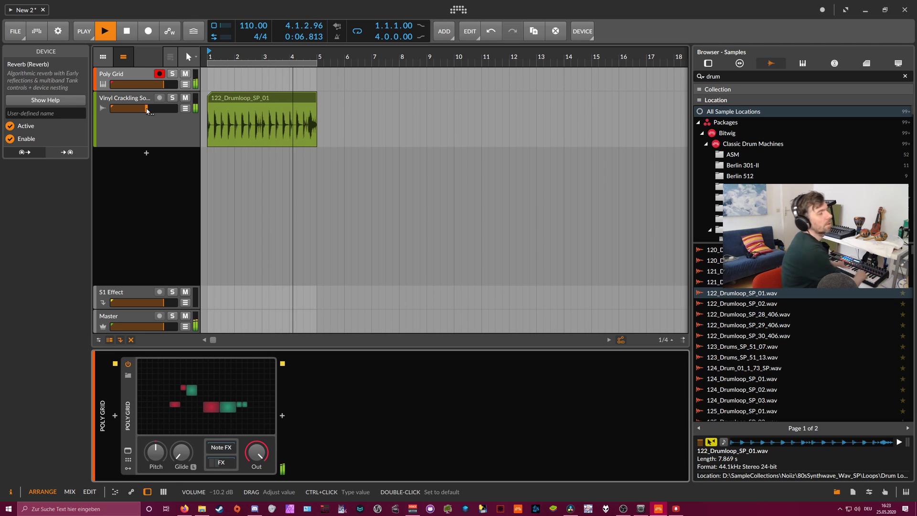
left_click(150, 114)
key("space")
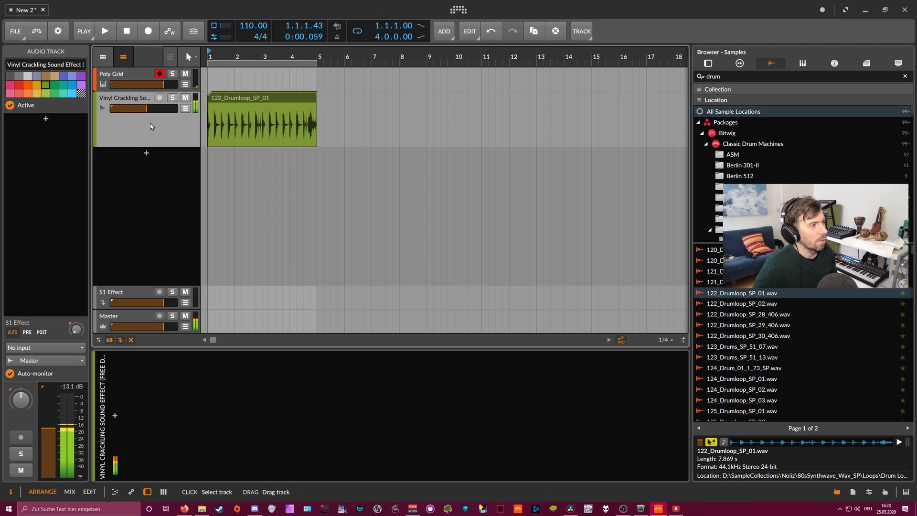
left_click(140, 89)
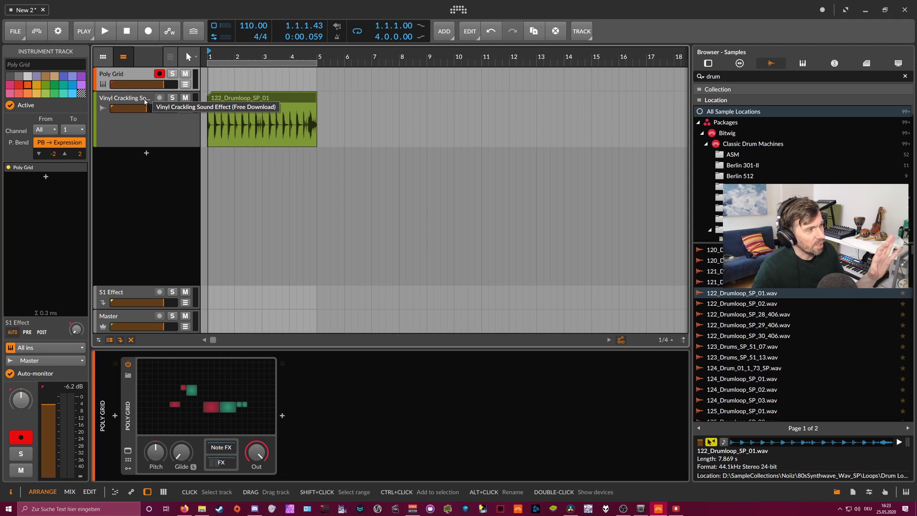
left_click(145, 101)
left_click(142, 78)
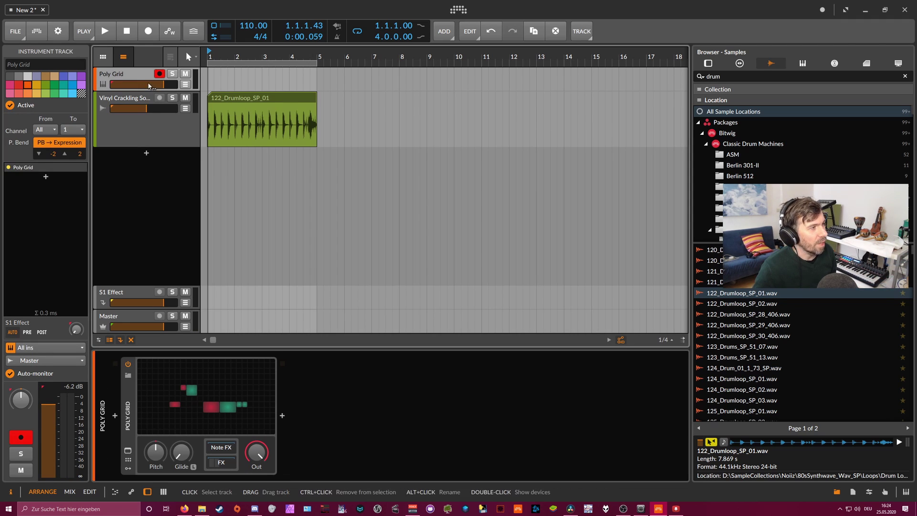
left_click_drag(310, 54, 312, 59)
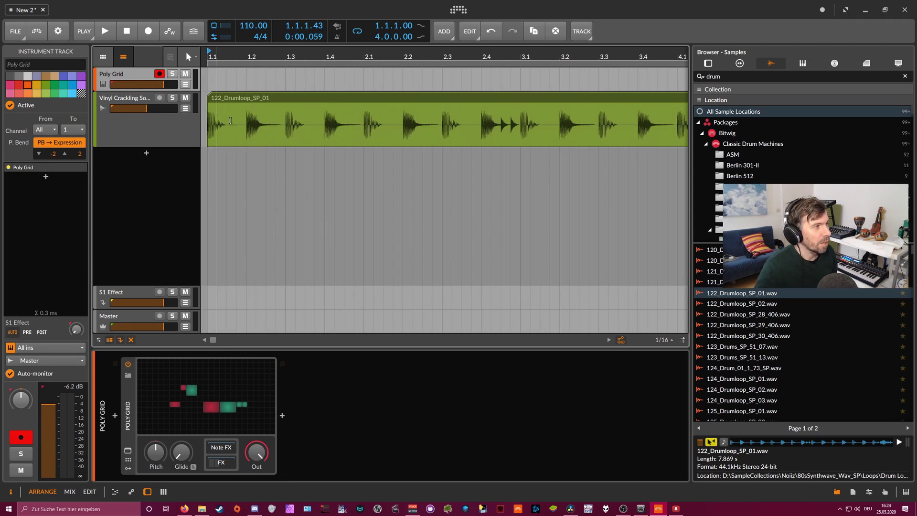
left_click_drag(236, 57, 237, 42)
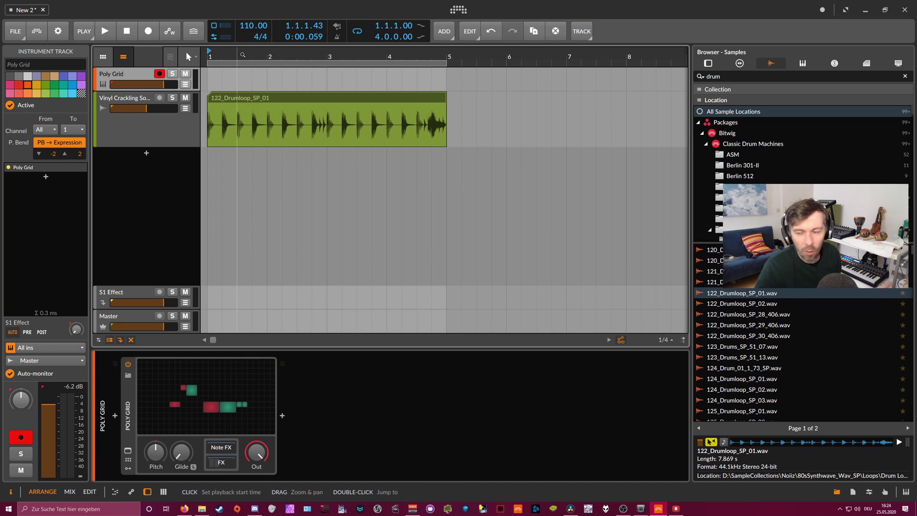
Insert a Long Delay module ahead of the Gain - Vol and shift the delay, gain and follower chain further along the patch.
left_click(210, 379)
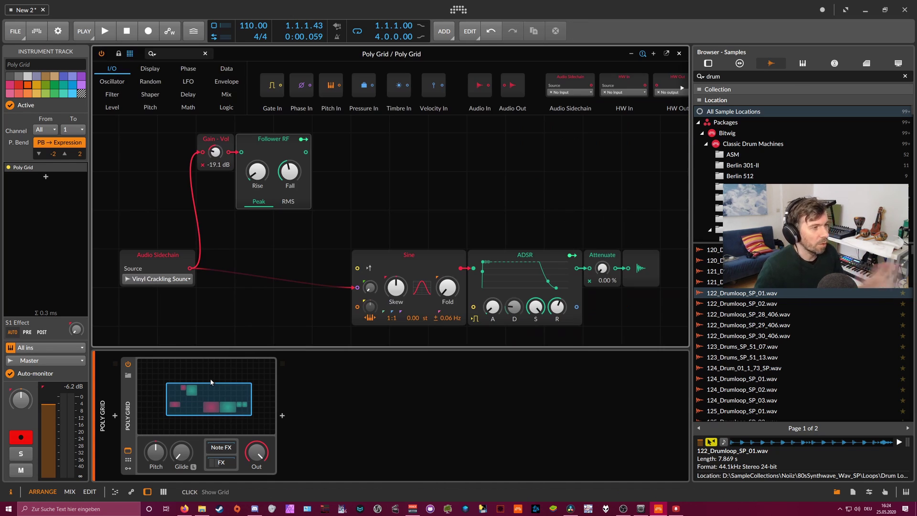
left_click(187, 56)
type("lo")
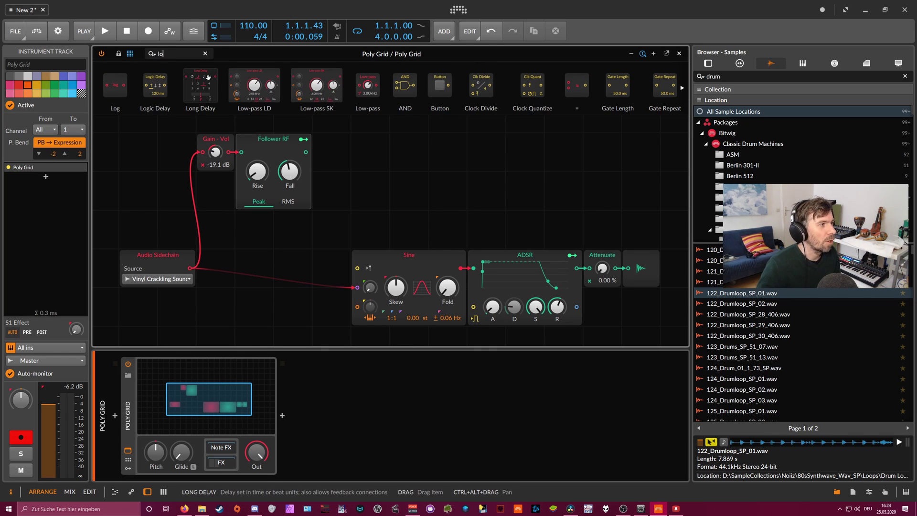
left_click_drag(207, 76, 202, 156)
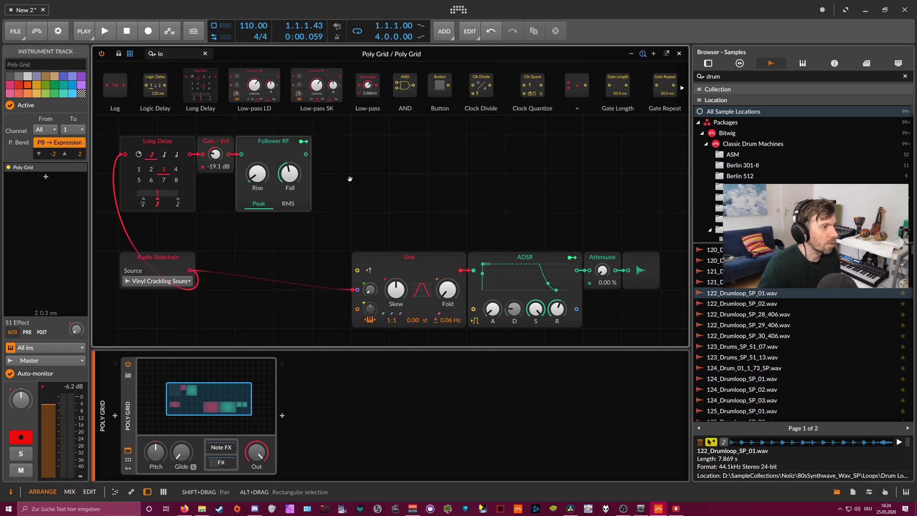
left_click_drag(384, 170, 149, 145)
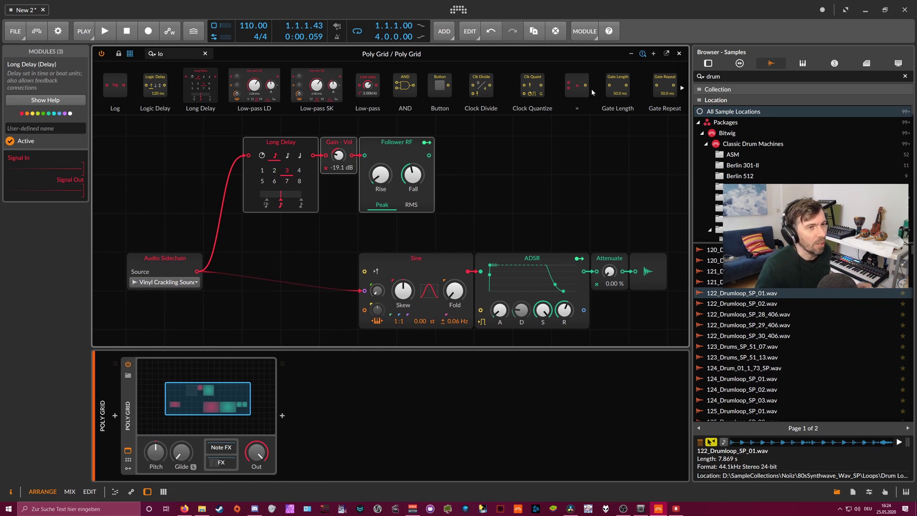
Play the 4-bar loop from the arranger to hear the delayed sidechain modulation, and stop playback.
left_click(678, 53)
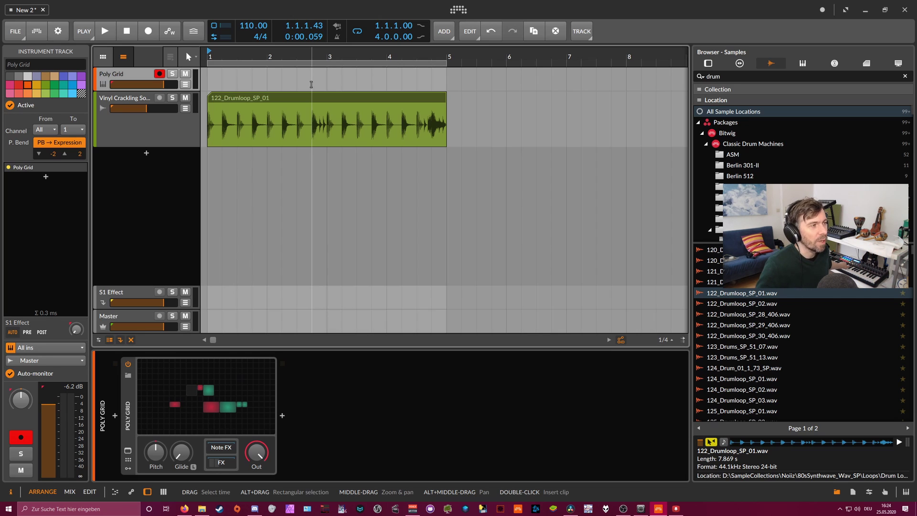
left_click(106, 34)
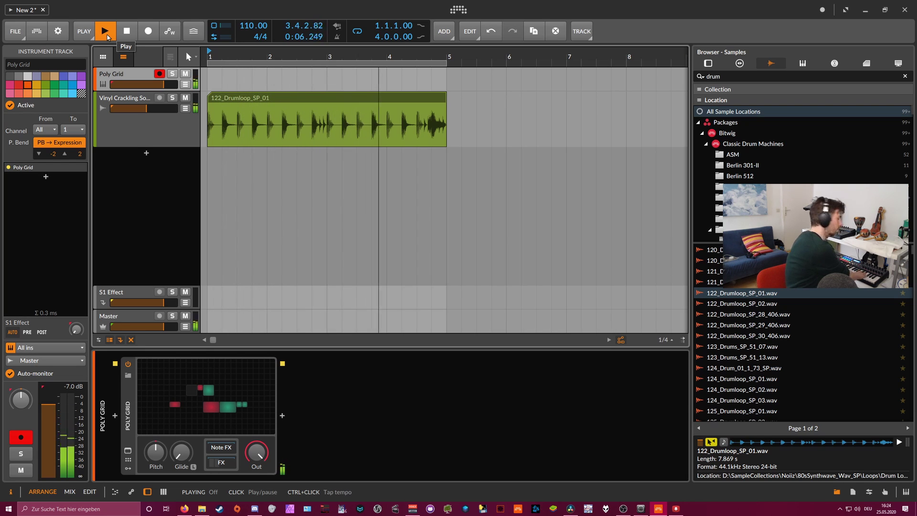
left_click(105, 31)
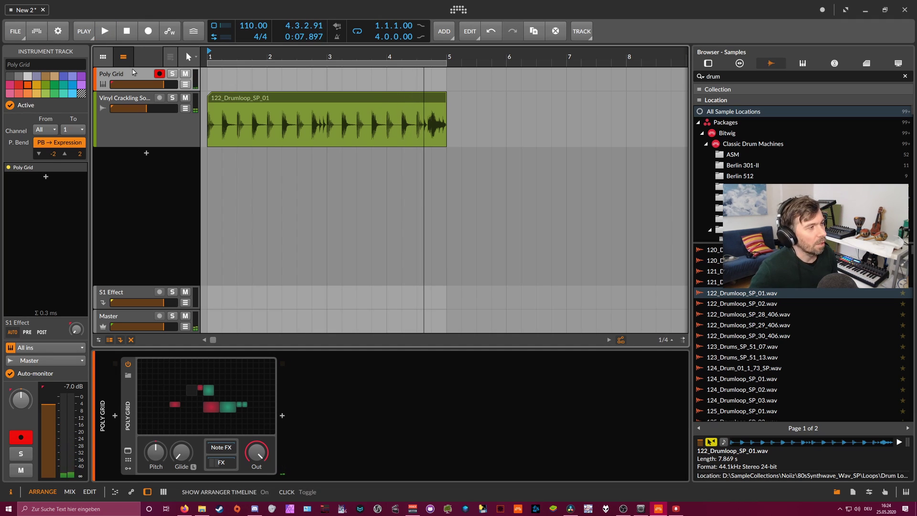
Examine the Poly Grid patch, including the Follower RF's modulation targets and the Long Delay's delay unit, alongside the drum loop clip.
left_click(209, 390)
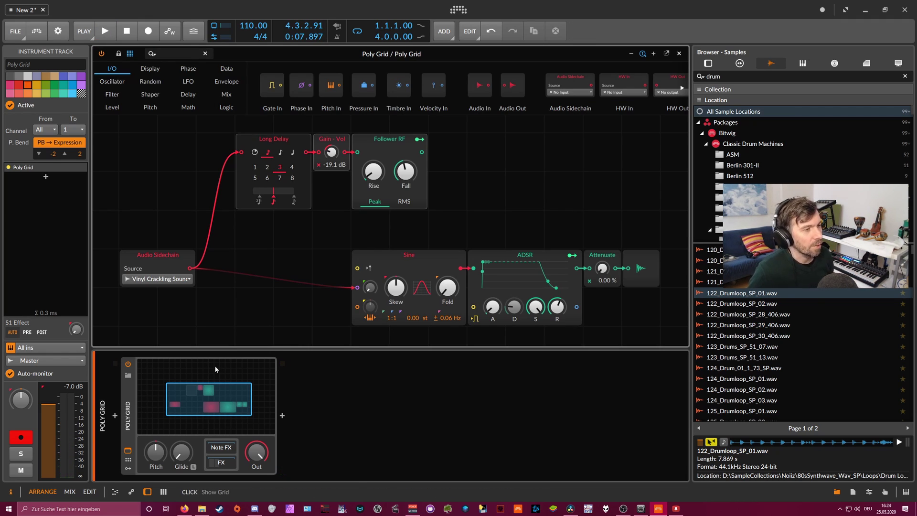
left_click_drag(270, 232, 347, 221)
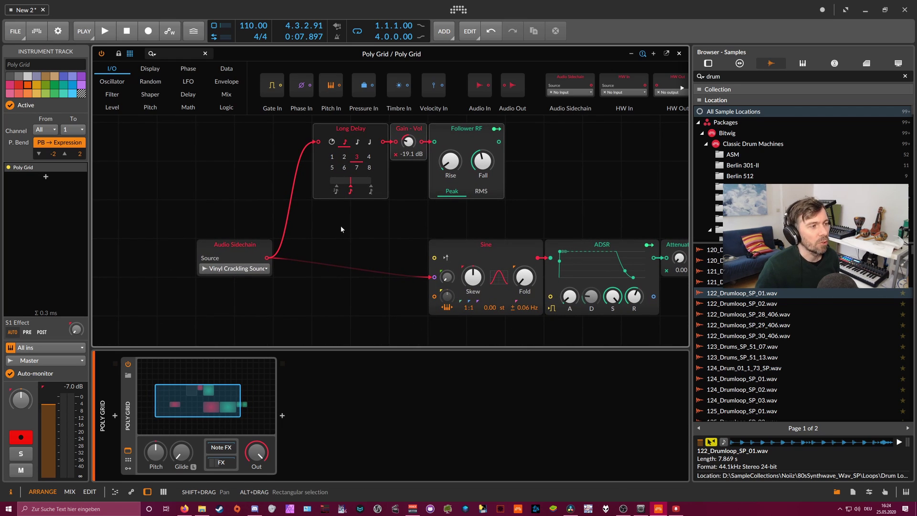
left_click_drag(341, 226, 334, 229)
left_click(679, 54)
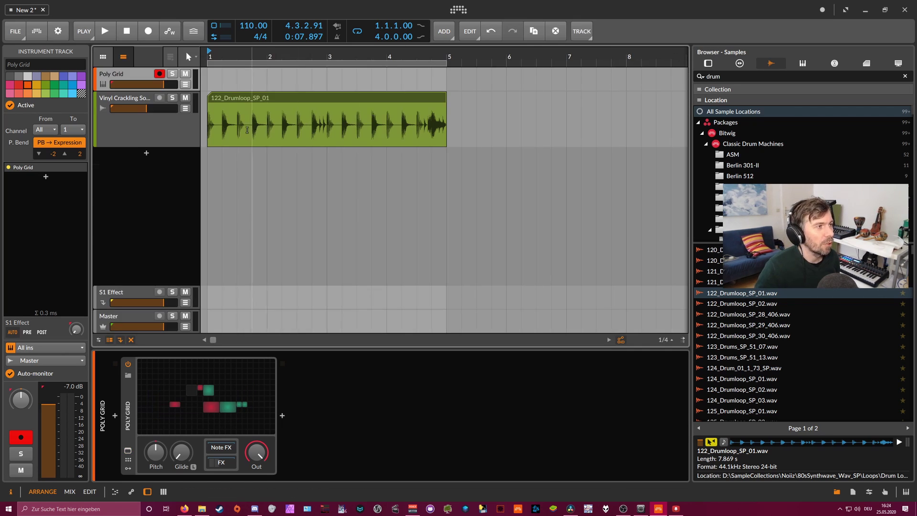
left_click(244, 104)
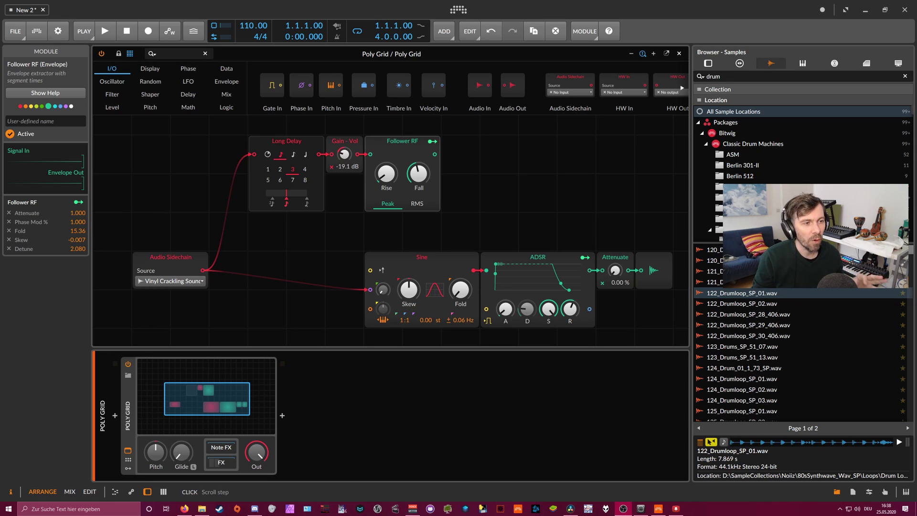
left_click(414, 161)
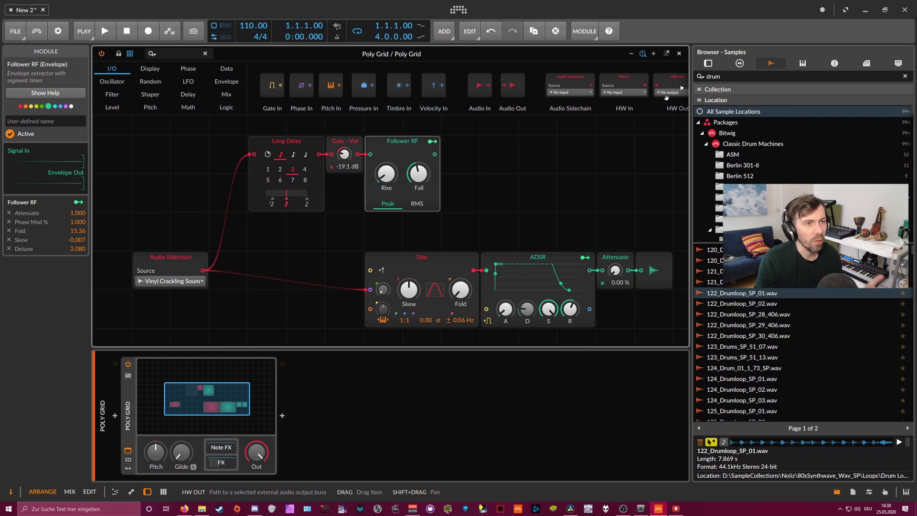
left_click(678, 54)
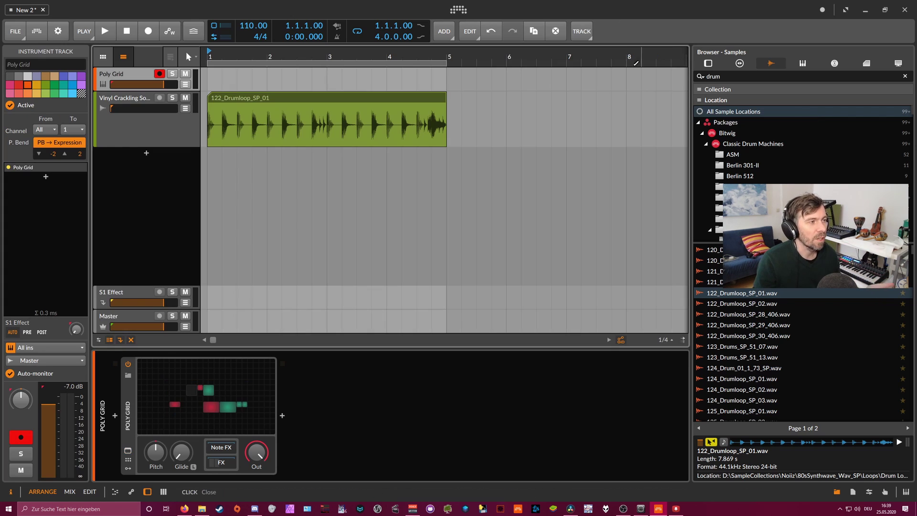
left_click(199, 375)
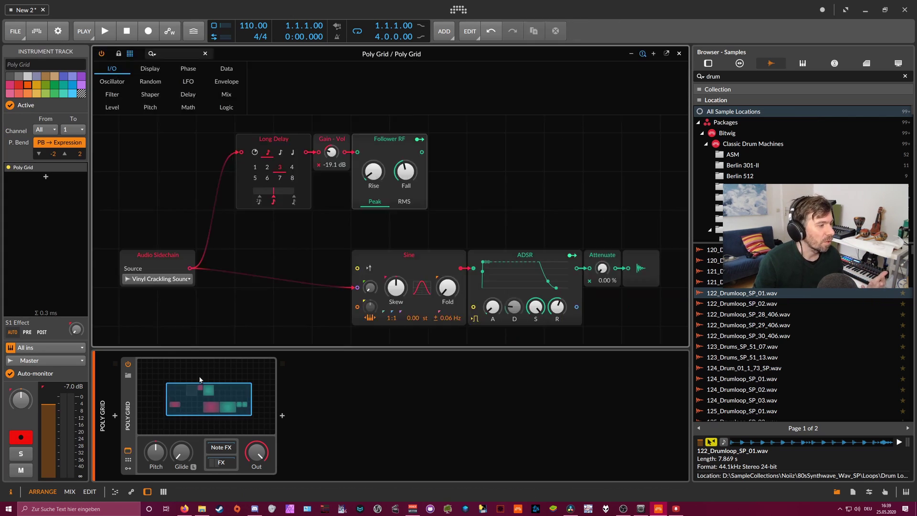
left_click(268, 143)
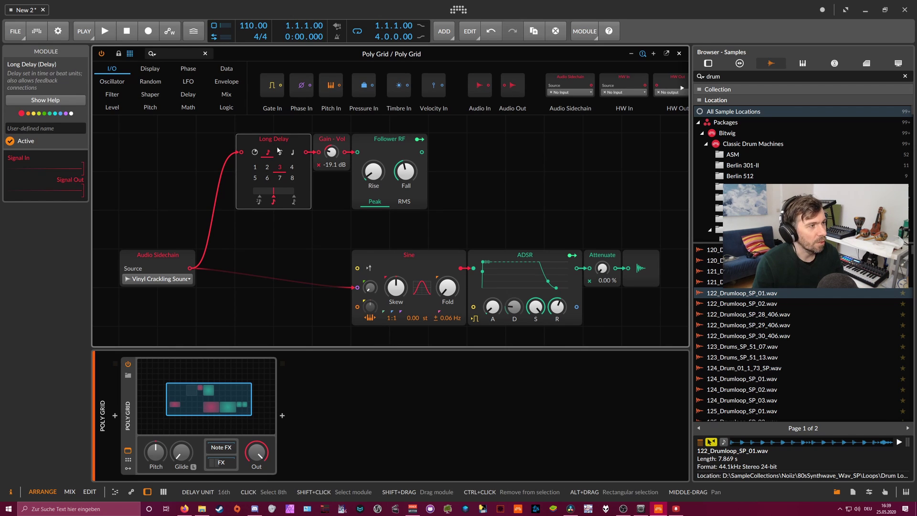
left_click(678, 54)
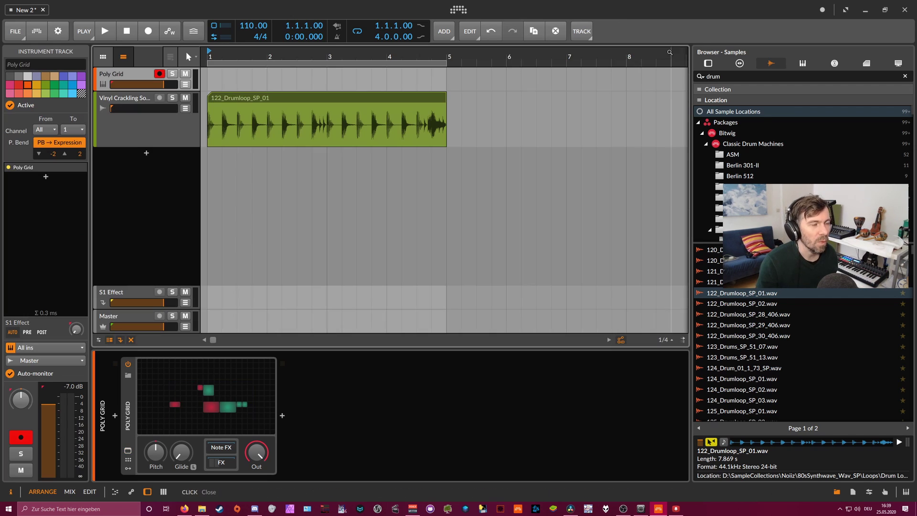
Start playback and insert an Arpeggiator note effect ahead of the Poly Grid device.
key("space")
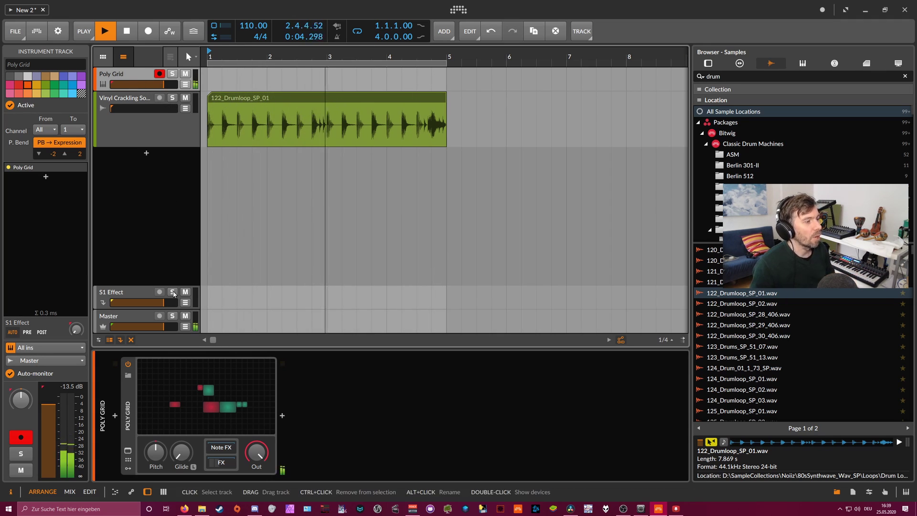
left_click(115, 415)
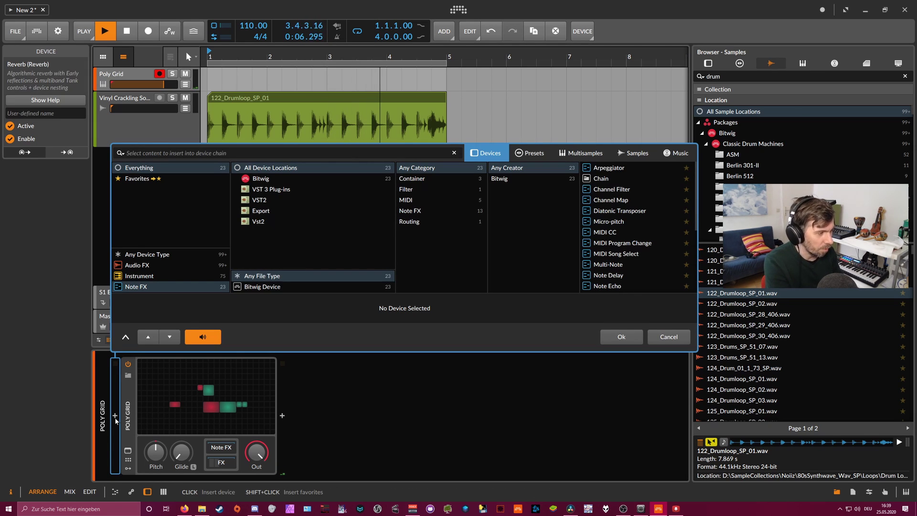
type("ar")
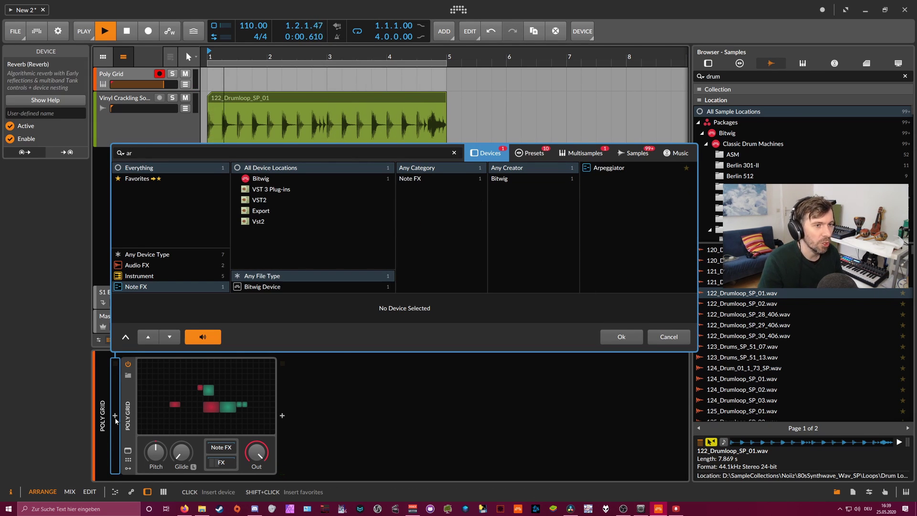
key("Return")
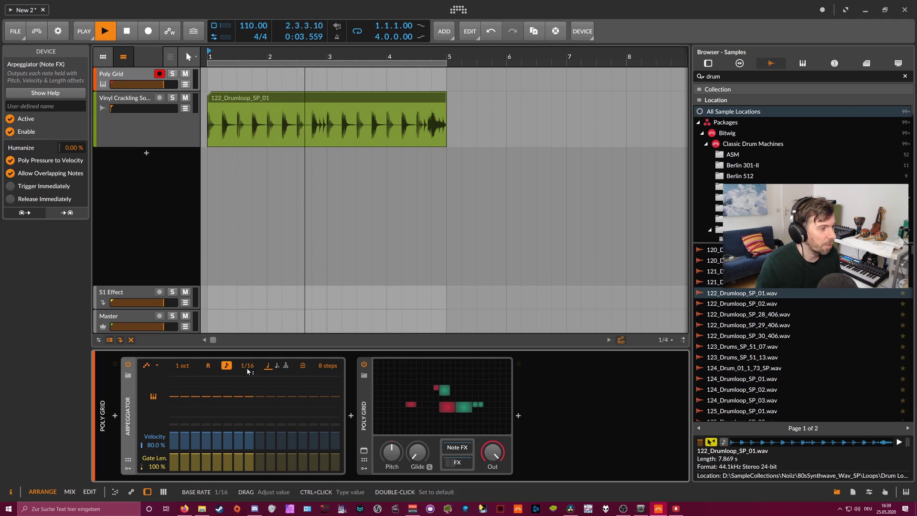
Switch the Arpeggiator from tempo-synced to free timing, with a rate of 142 ms and a range of 3 octaves.
left_click(227, 365)
left_click_drag(243, 367, 244, 341)
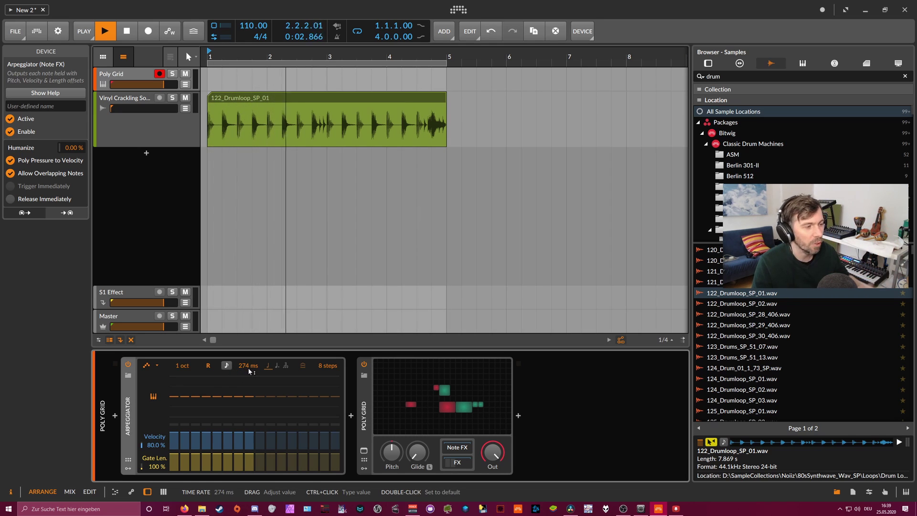
mouse_move(249, 371)
left_mouse_down()
mouse_move(249, 439)
mouse_move(245, 367)
left_mouse_up()
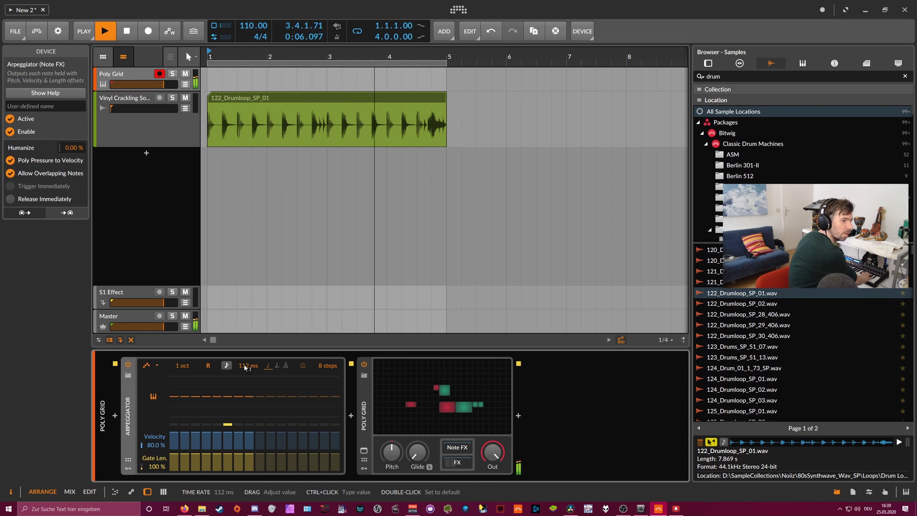
left_click_drag(244, 367, 244, 351)
left_click_drag(186, 366, 186, 352)
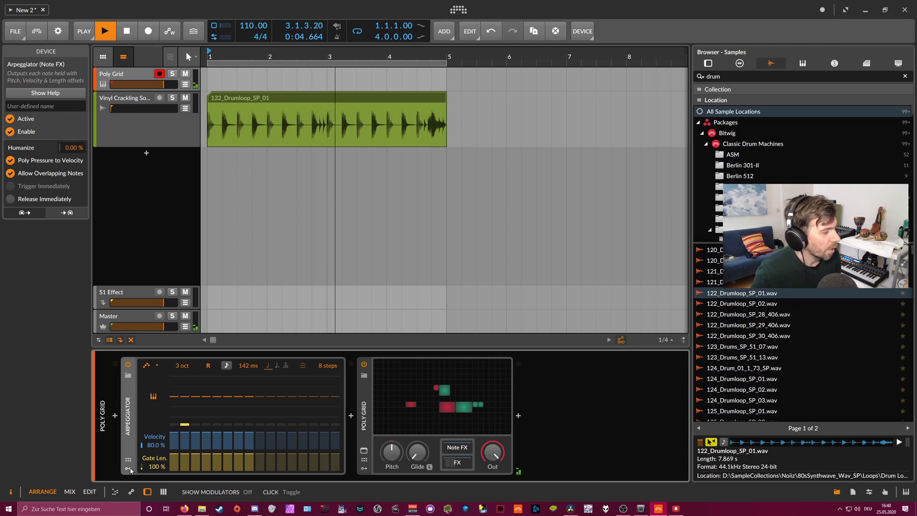
Add a Random modulator to the Arpeggiator and map it to the time rate with an amount of 1.313.
left_click(129, 469)
left_click(145, 378)
type("ra")
key("Down")
key("Return")
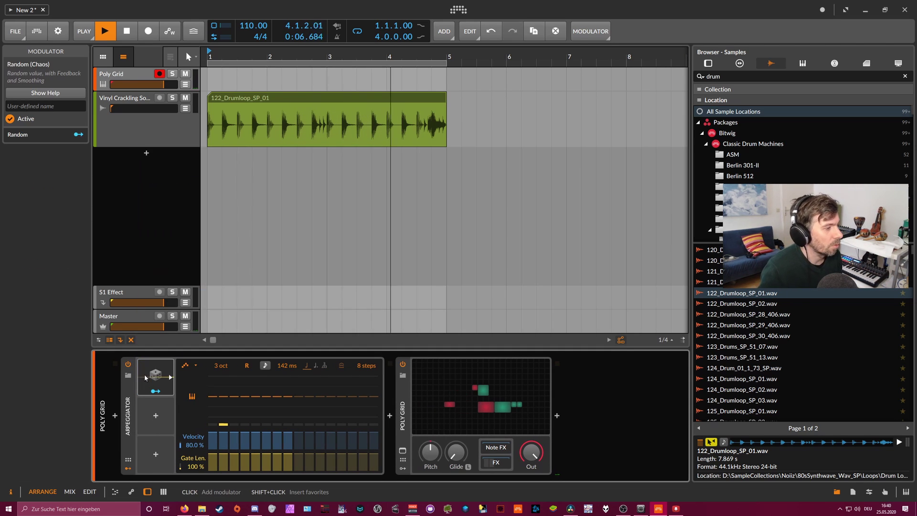
left_click(155, 391)
left_click_drag(287, 365, 287, 334)
Set the Random modulator's rate to 11.81 Hertz and raise its smoothing.
left_click(166, 384)
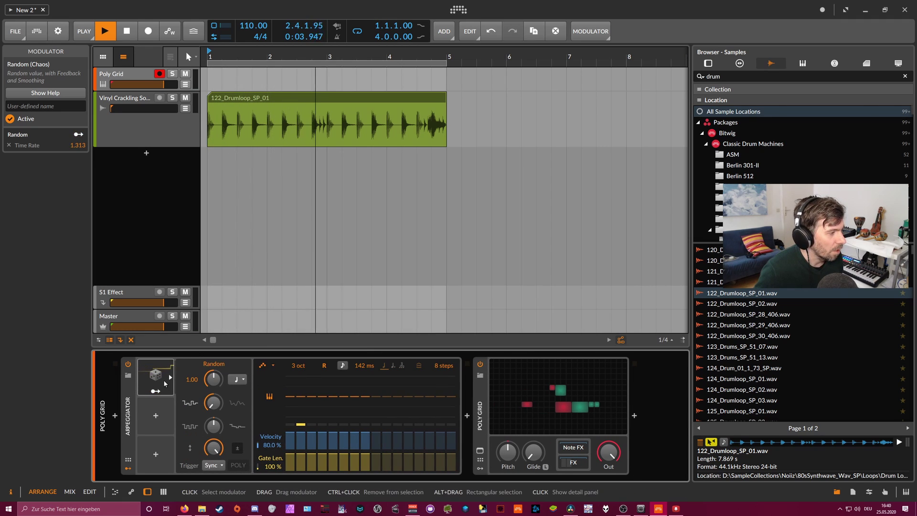
left_click(236, 379)
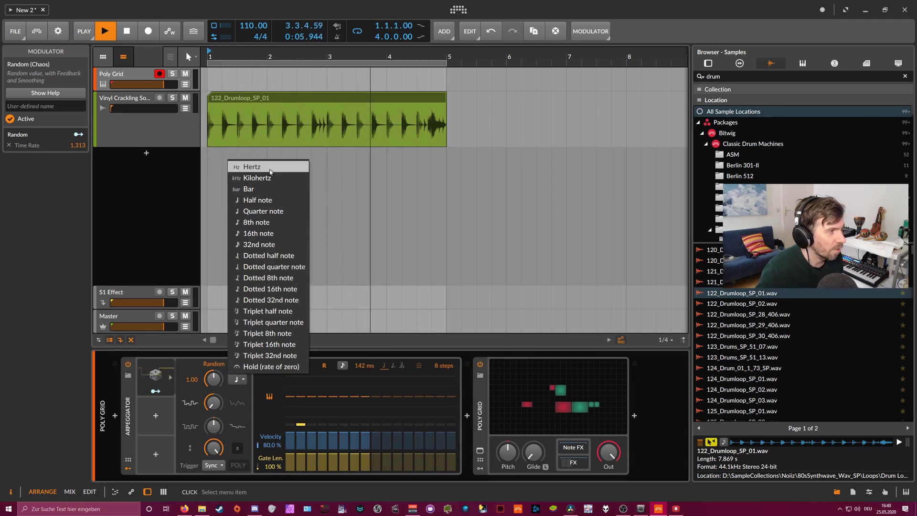
left_click(270, 170)
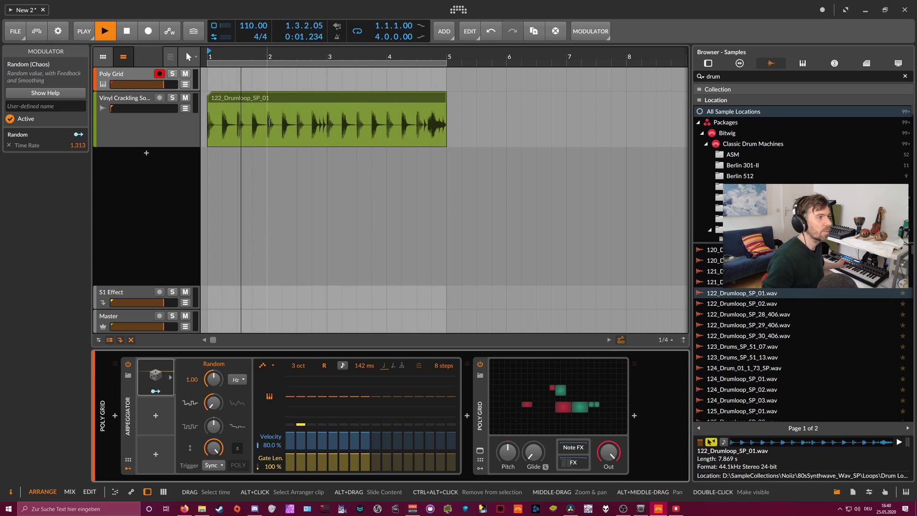
left_click_drag(213, 403, 214, 339)
mouse_move(214, 378)
left_mouse_down()
mouse_move(214, 339)
mouse_move(214, 382)
left_mouse_up()
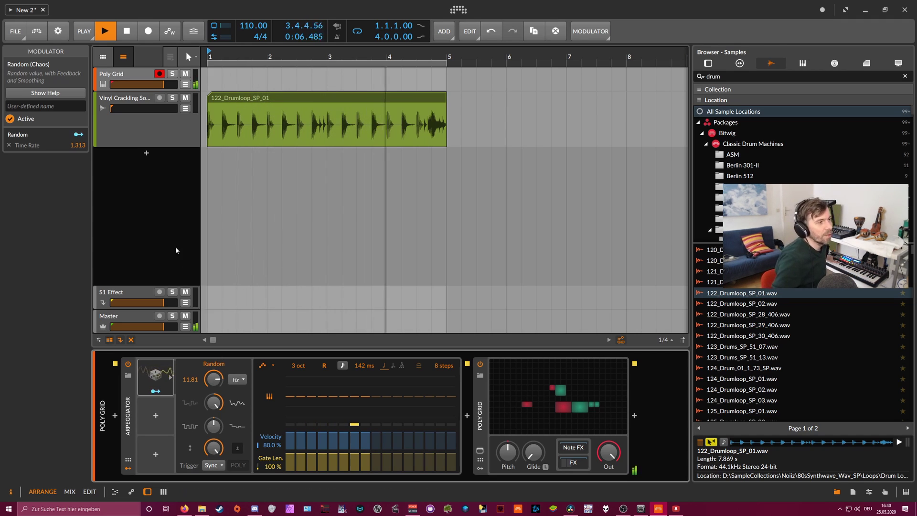
Blend in the drum loop track at about -11.7 dB to hear it with the arpeggio, turn it back down, and stop playback.
left_click_drag(113, 108, 145, 110)
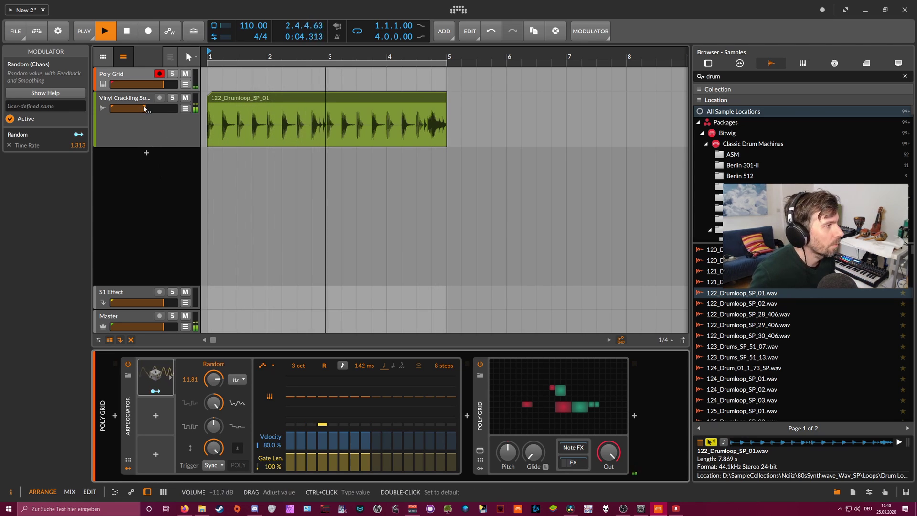
left_click_drag(145, 108, 109, 111)
key("space")
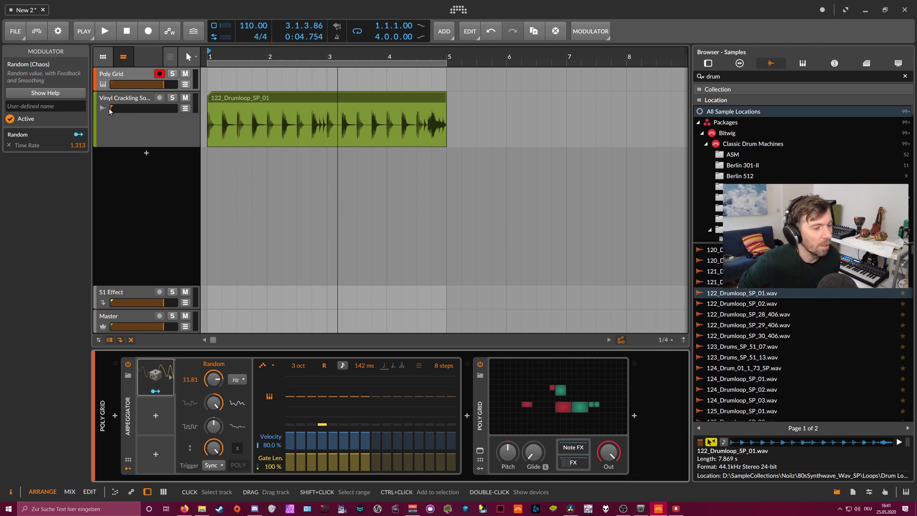
Open the Poly Grid patch and examine its Audio Sidechain, Sine, ADSR and Audio Out modules.
left_click(127, 103)
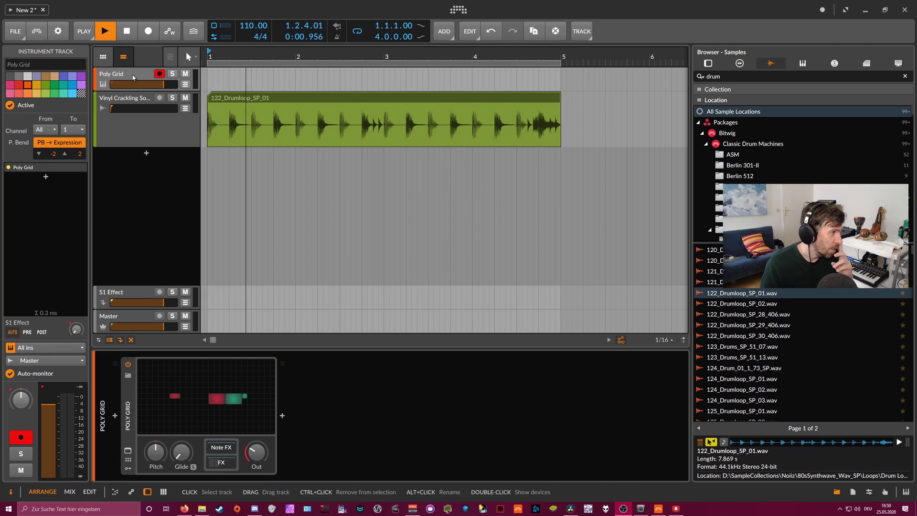
left_click(211, 377)
left_click_drag(328, 206, 315, 205)
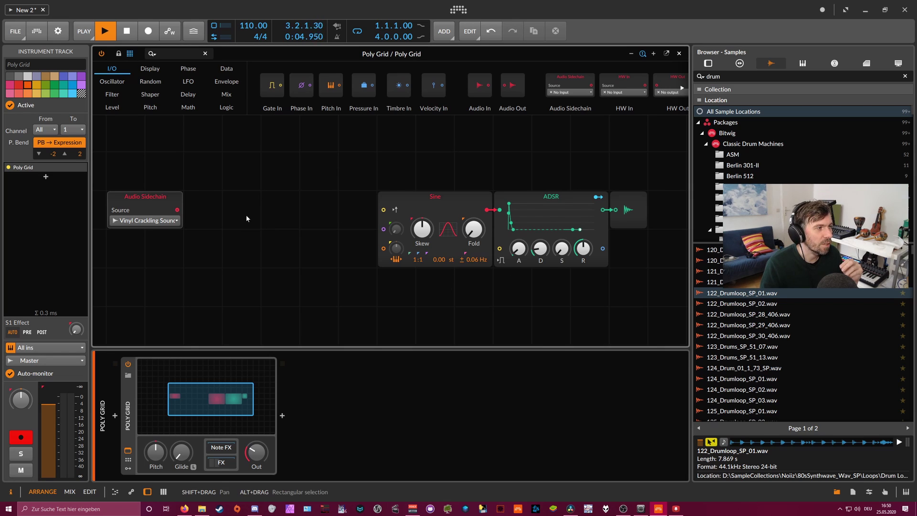
left_click(157, 198)
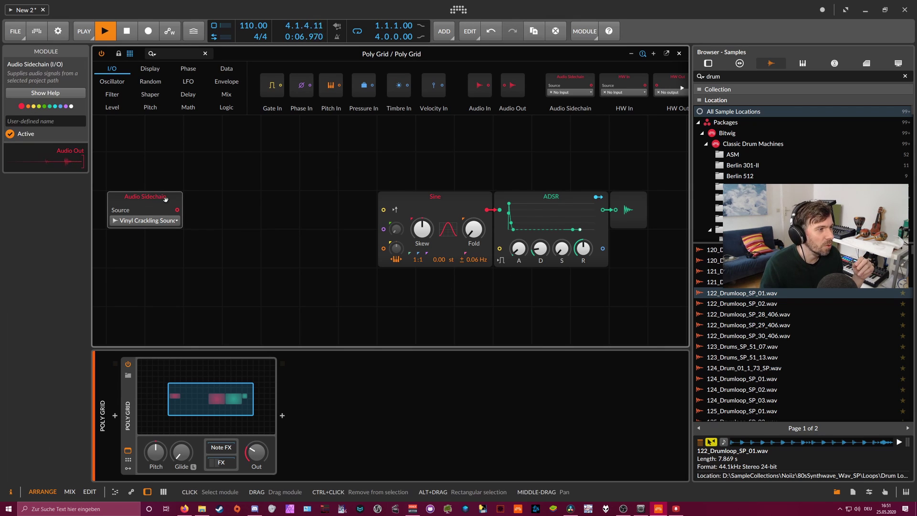
left_click(432, 197)
left_click(549, 197)
left_click(621, 200)
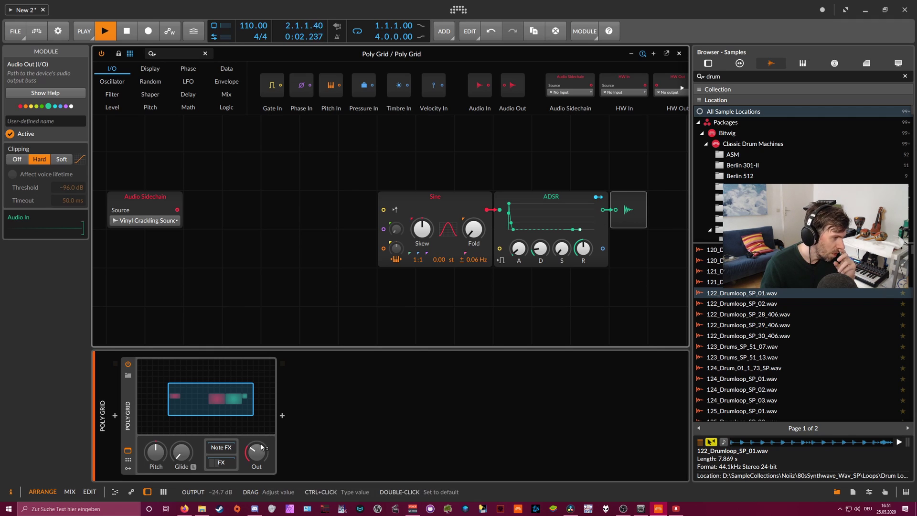
left_click(167, 199)
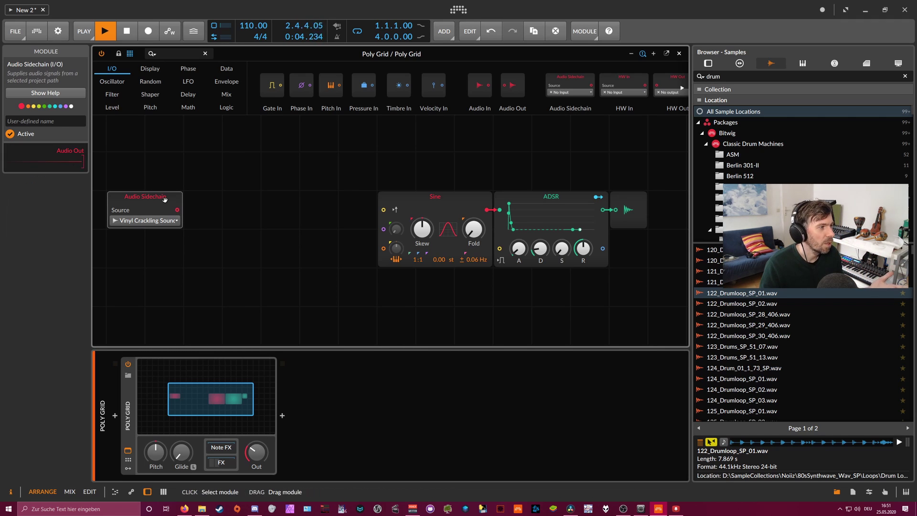
Add a Gain - Vol module directly after the Audio Sidechain and set it to -11.9 dB.
left_click(189, 54)
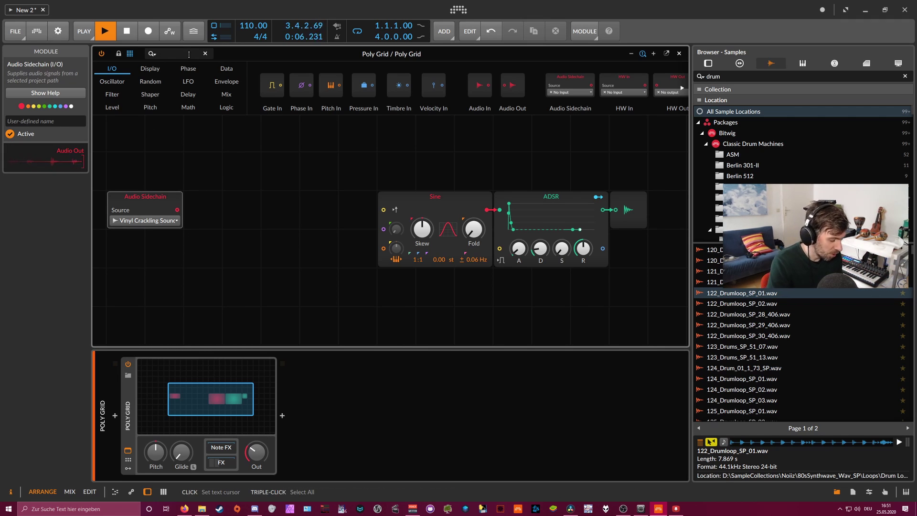
type("vol")
left_click_drag(122, 82, 203, 213)
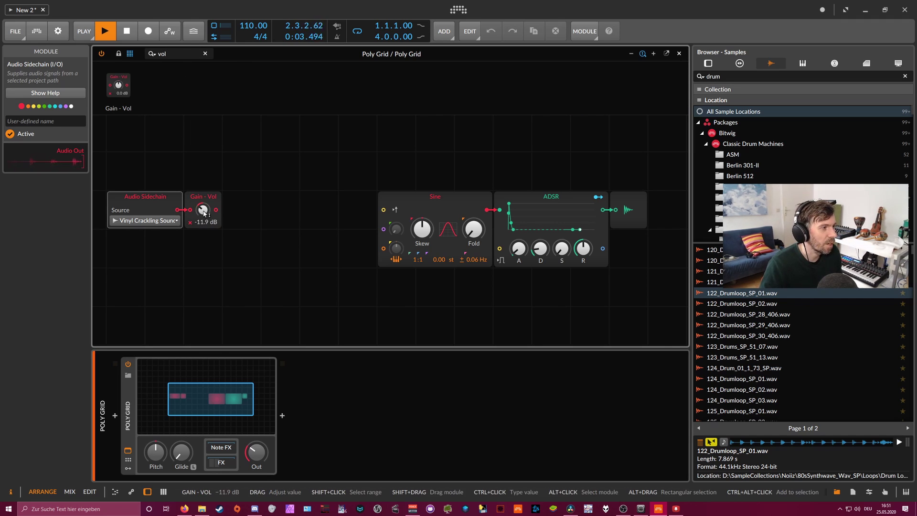
Place an Oscilloscope after the Gain - Vol module and connect the gain output to its first signal input.
type("osc")
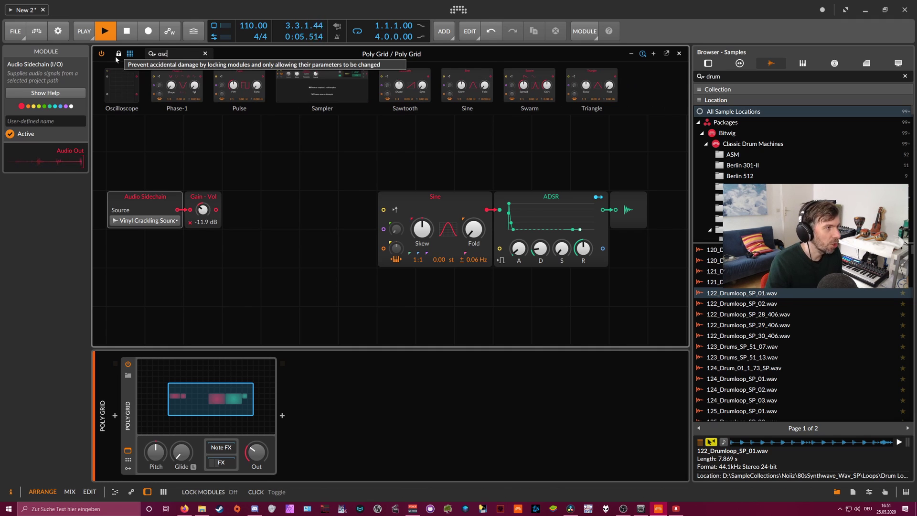
left_click_drag(122, 86, 247, 181)
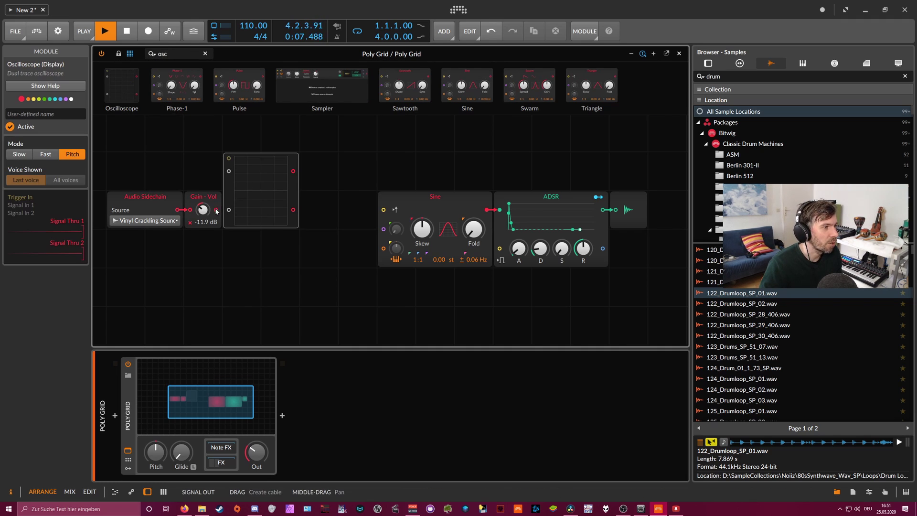
left_click_drag(216, 209, 229, 171)
Move the Audio Sidechain, Gain - Vol and Oscilloscope together above the Sine chain, and set the Oscilloscope's mode to Slow.
left_click_drag(288, 236, 125, 166)
left_click_drag(138, 195, 176, 121)
scroll(184, 184, "up", 3)
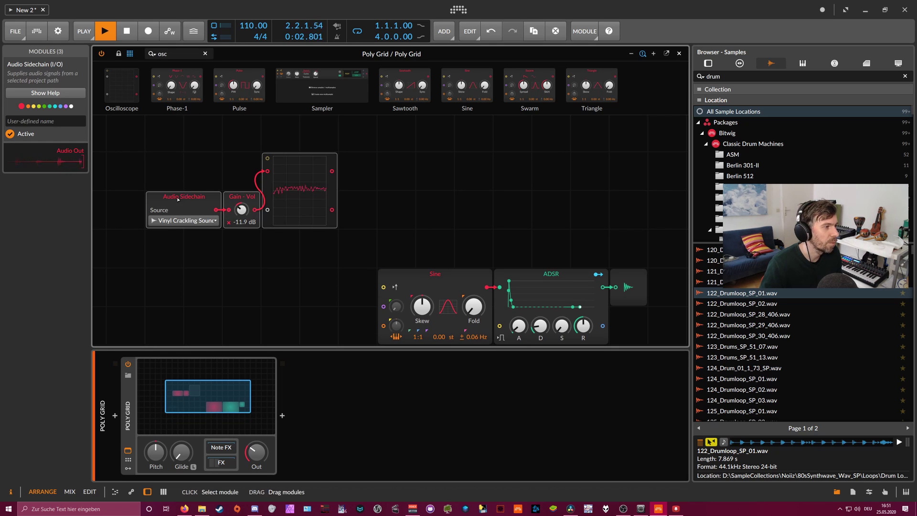
left_click_drag(179, 200, 141, 201)
left_click(222, 182)
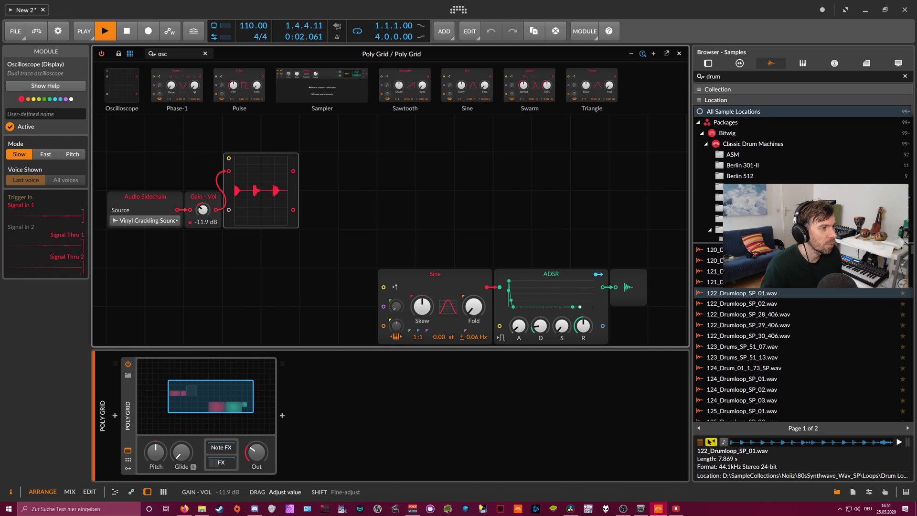
Add a Follower RF module directly after the Oscilloscope to receive the sidechain signal.
left_click(173, 55)
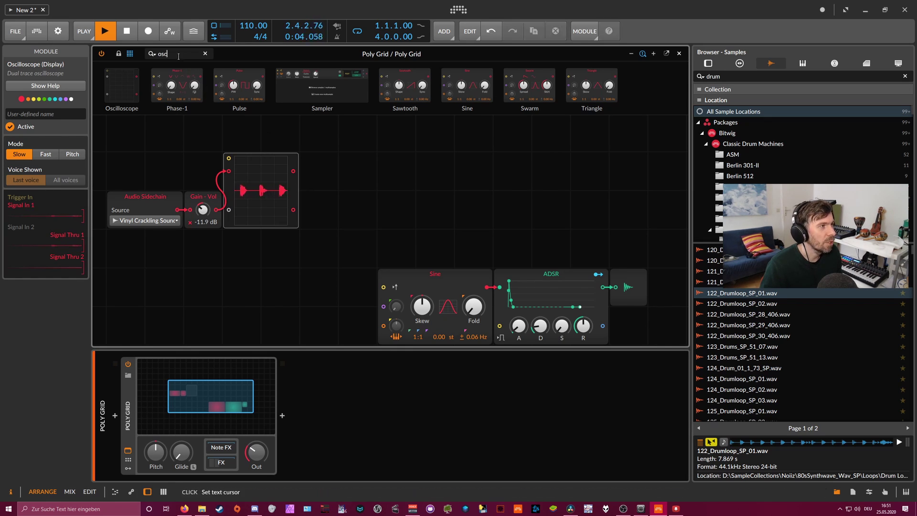
type("foll")
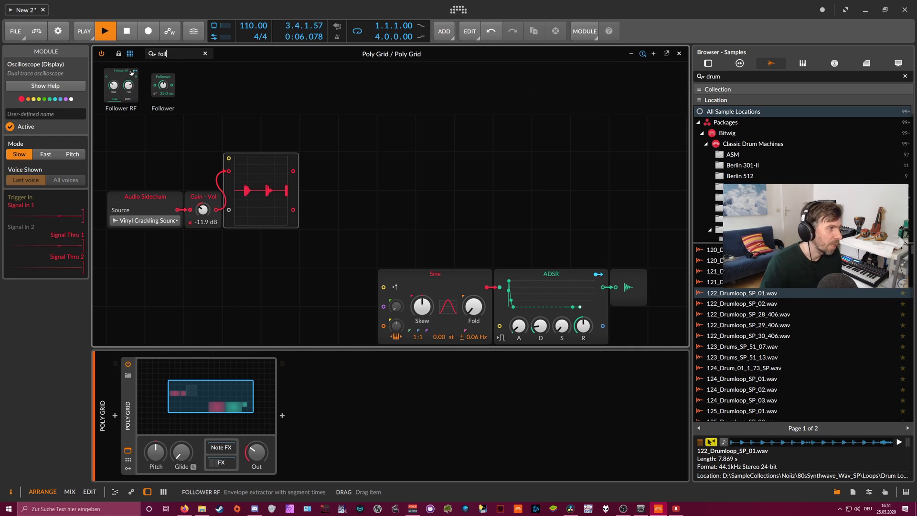
left_click_drag(120, 86, 355, 189)
Duplicate the Oscilloscope behind the Follower RF and set the follower's Fall time to about 175 ms.
left_click(237, 178)
key("ctrl+c")
left_click(389, 175)
key("ctrl+v")
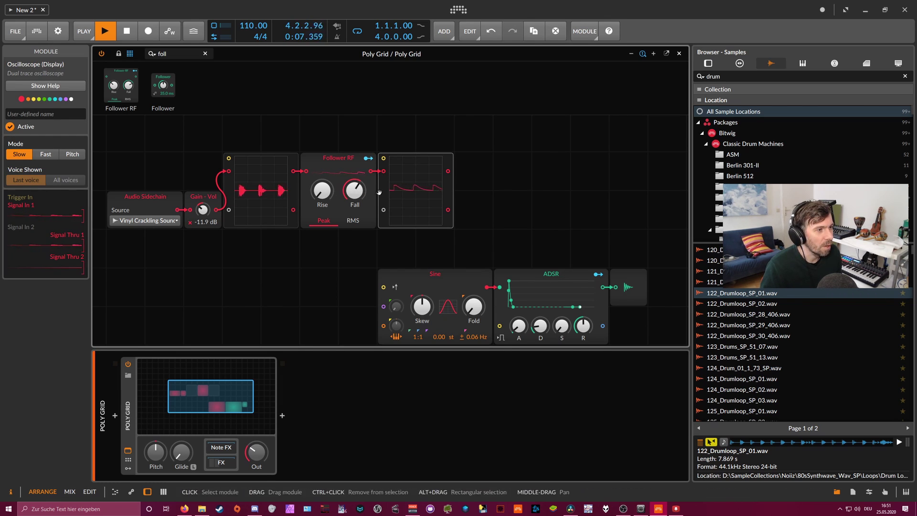
left_click_drag(361, 193, 361, 193)
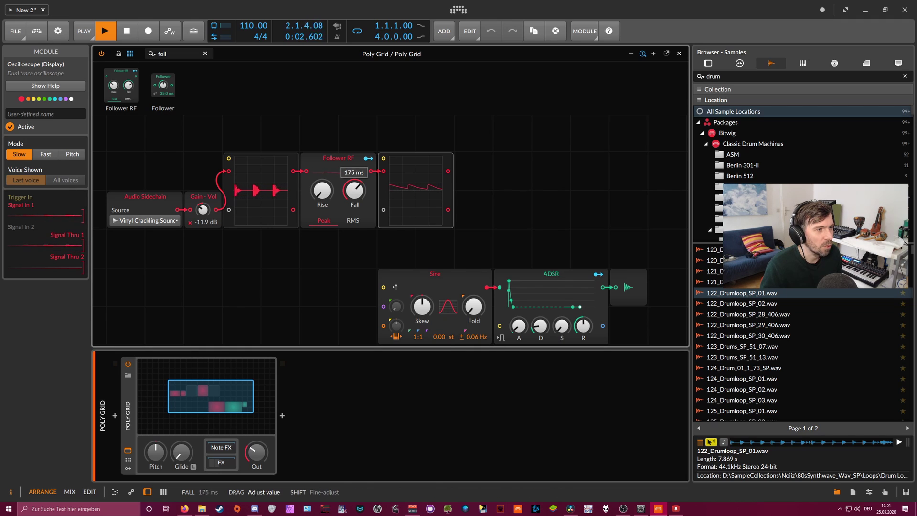
left_click_drag(360, 193, 377, 194)
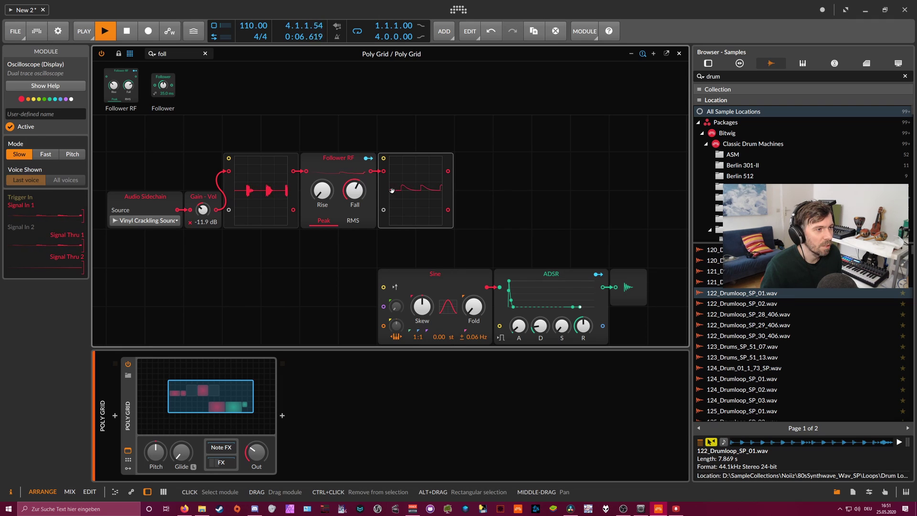
Add a Gate Length module after the second Oscilloscope, fed by the follower signal passing through.
left_click(151, 53)
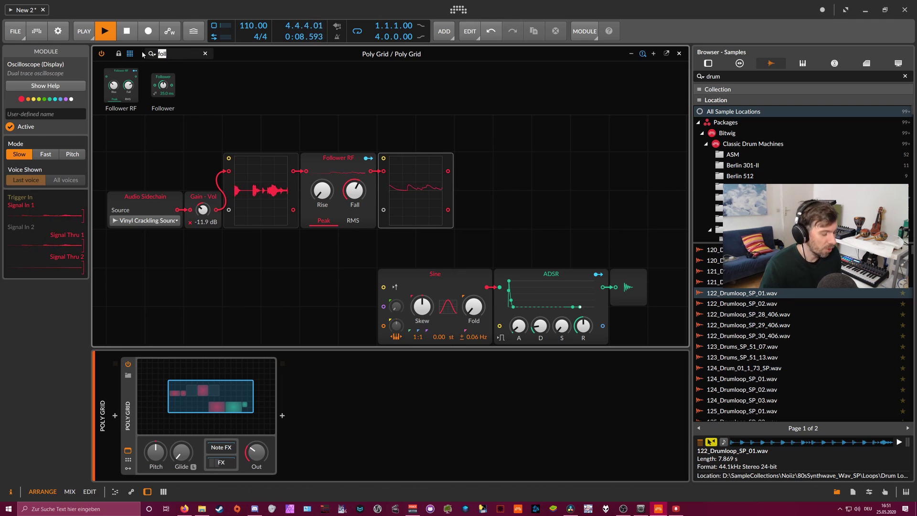
type("gate")
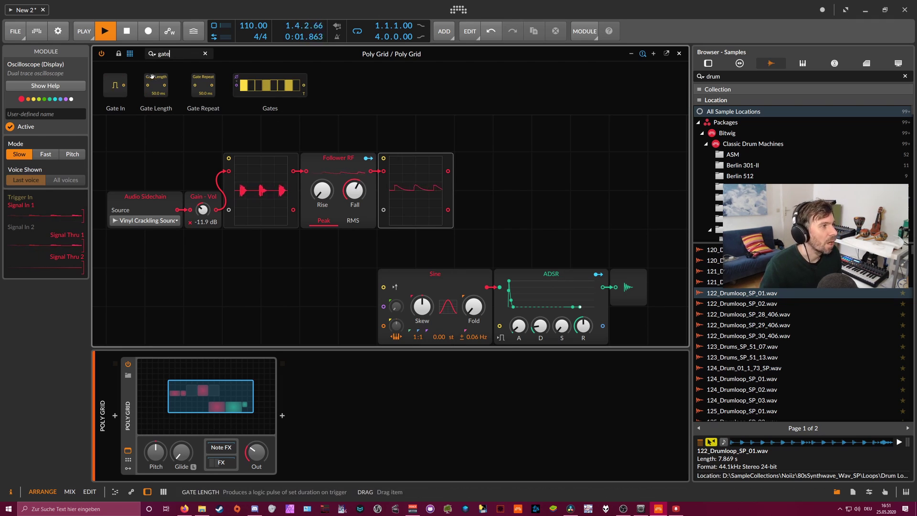
left_click_drag(153, 85, 459, 191)
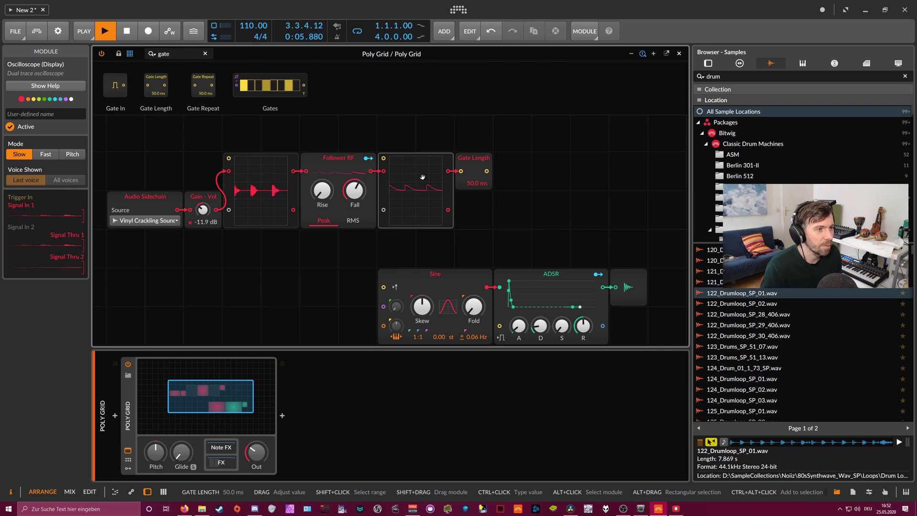
Add a third Oscilloscope after the Gate Length module and set its mode to Slow.
left_click_drag(173, 54, 134, 51)
type("osc")
left_click_drag(121, 86, 519, 185)
left_click(42, 154)
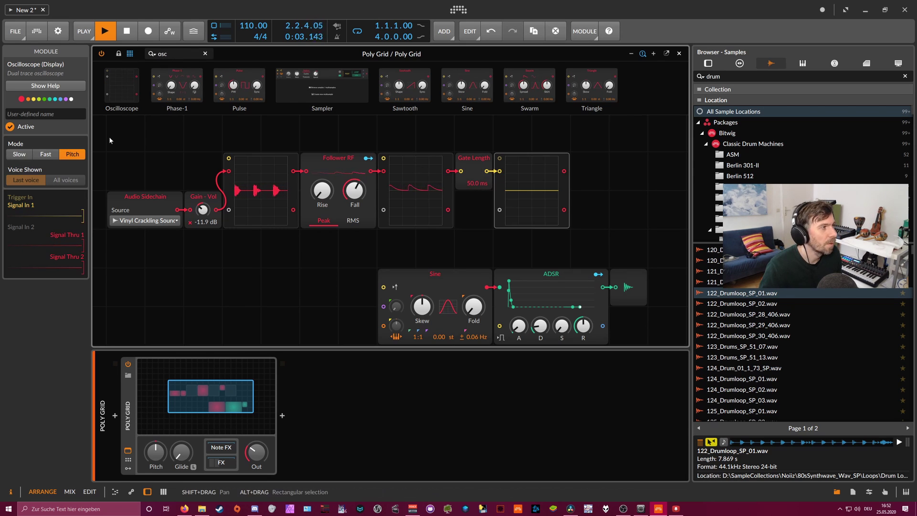
left_click(19, 155)
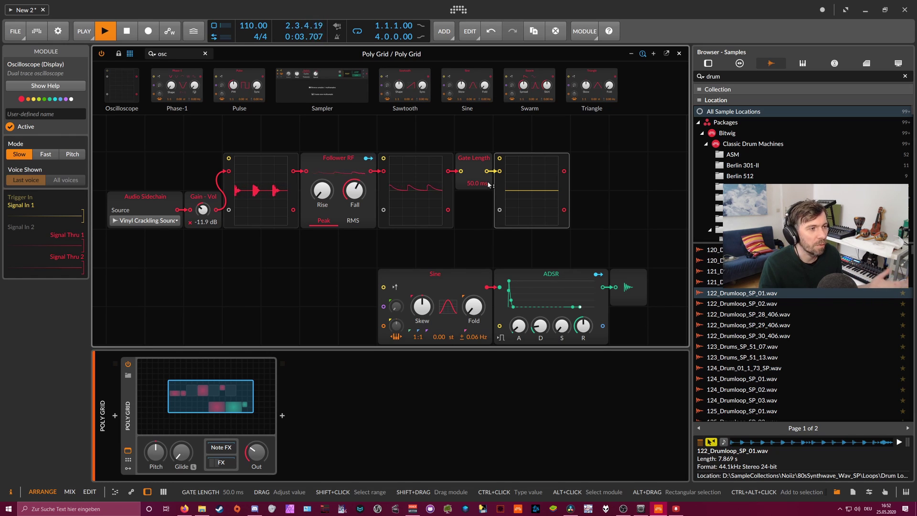
Set the sidechain's Gain - Vol level to about +0.5 dB so the drum hits trigger the Gate Length module.
left_click_drag(202, 209, 202, 203)
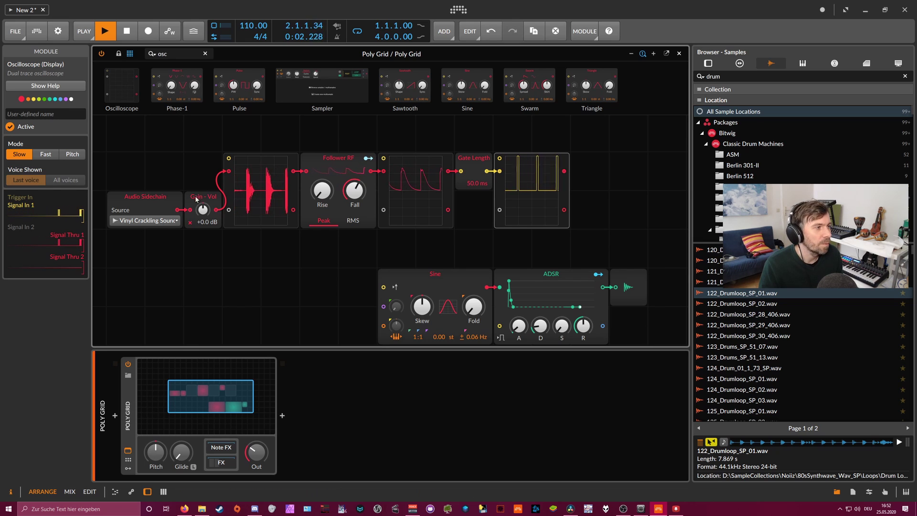
left_click_drag(203, 209, 202, 214)
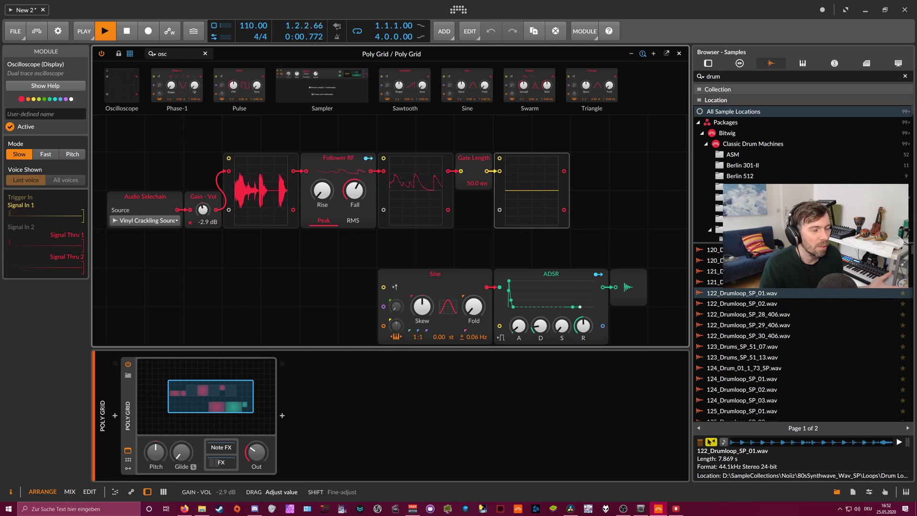
mouse_move(203, 210)
left_mouse_down()
mouse_move(202, 191)
mouse_move(203, 208)
left_mouse_up()
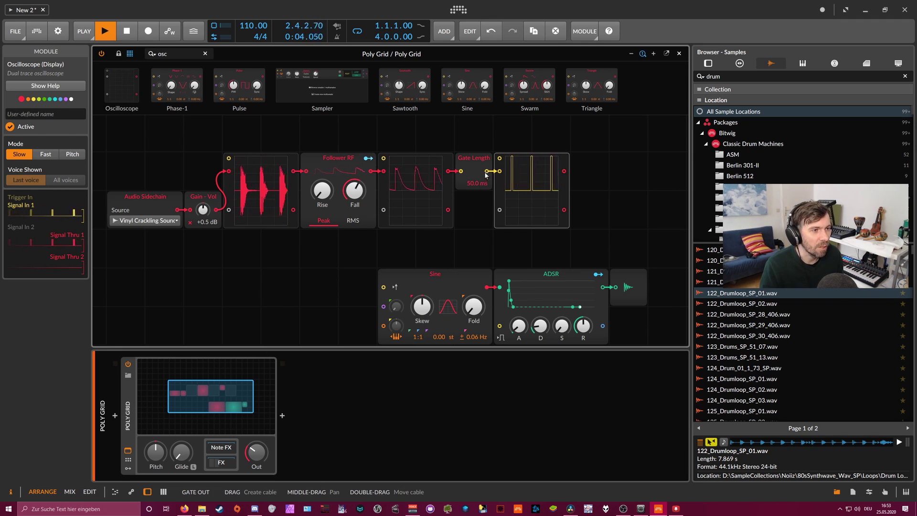
Connect the Gate Length output to the ADSR's gate input and turn down the Poly Grid's output level.
left_click_drag(485, 174, 545, 306)
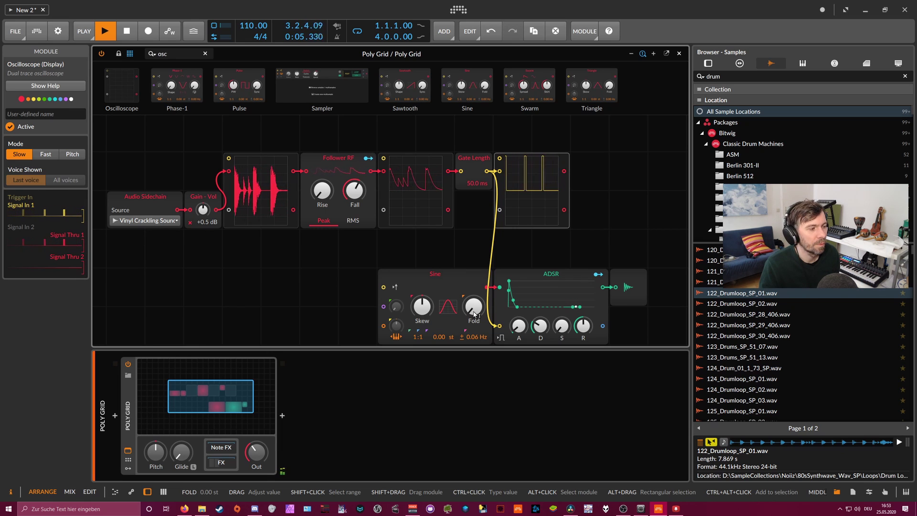
scroll(474, 313, "down", 2)
scroll(446, 324, "up", 1)
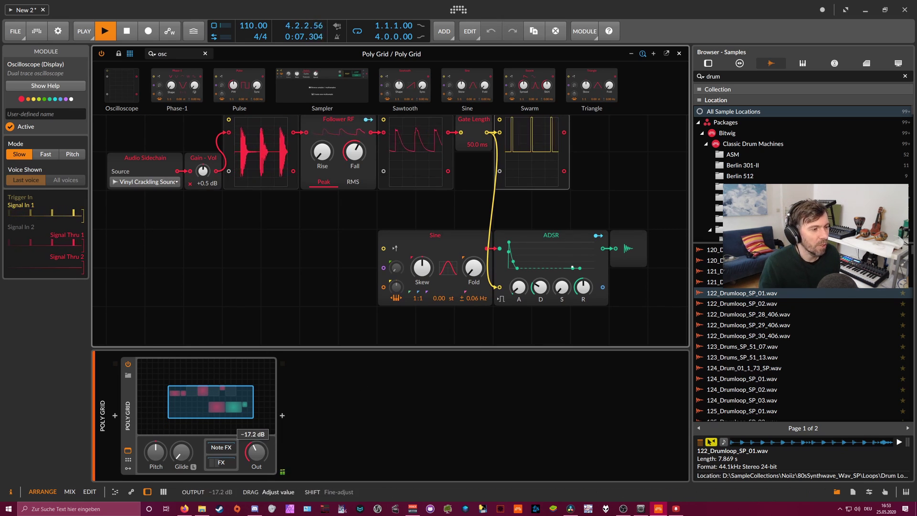
left_click_drag(257, 451, 257, 499)
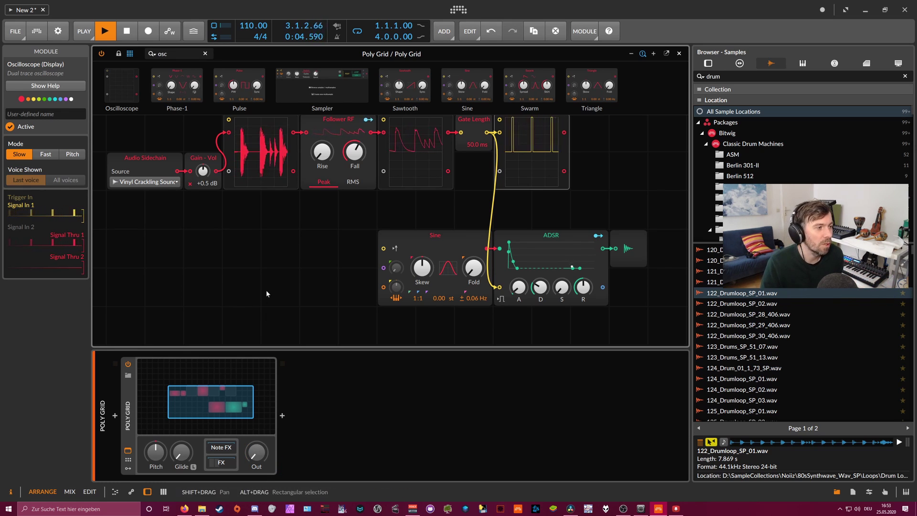
scroll(265, 239, "up", 2)
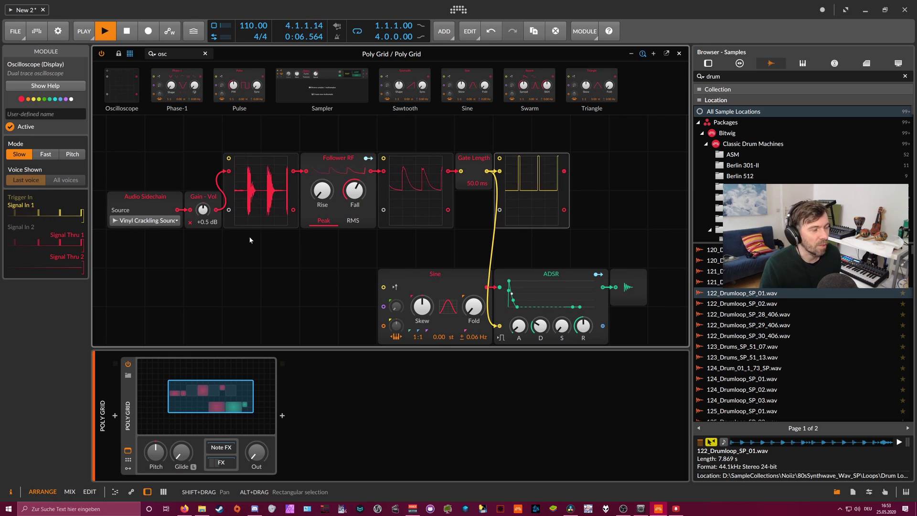
Review the trigger chain in the grid, selecting the Follower RF and Gate Length modules.
left_click_drag(185, 165, 224, 182)
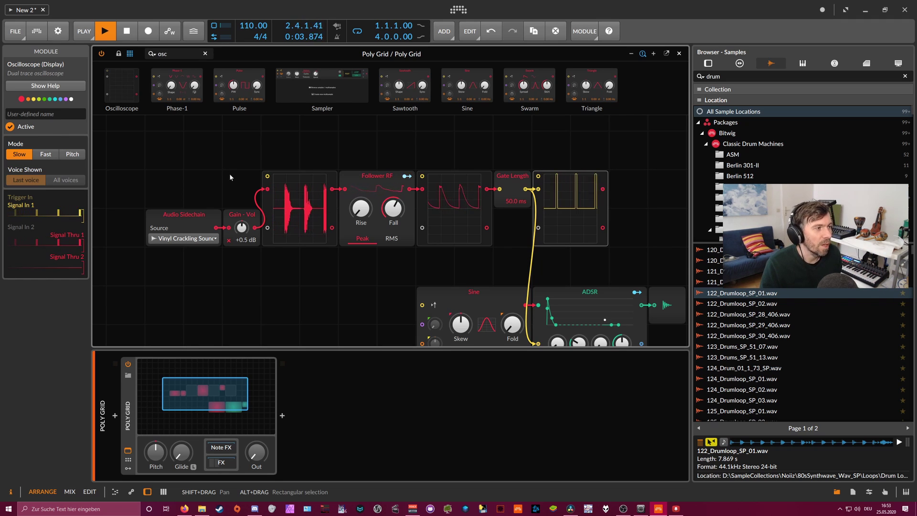
left_click_drag(229, 174, 224, 166)
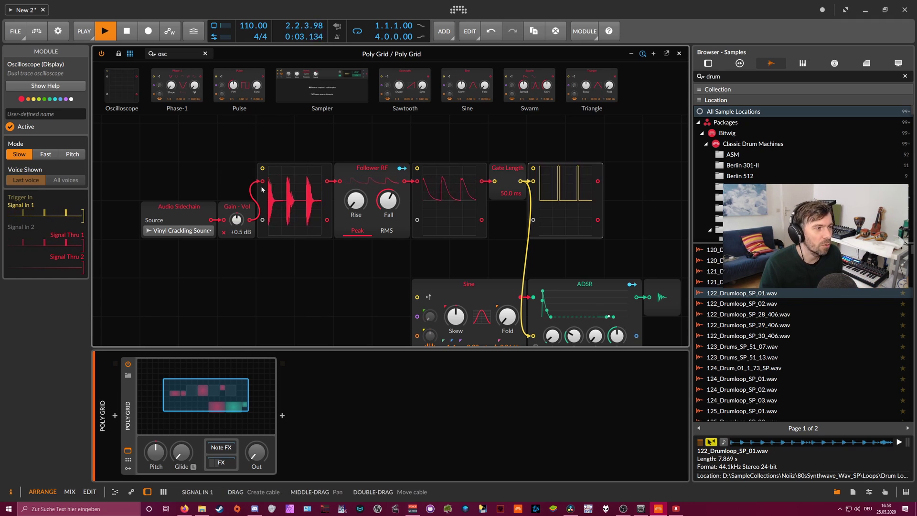
left_click(367, 167)
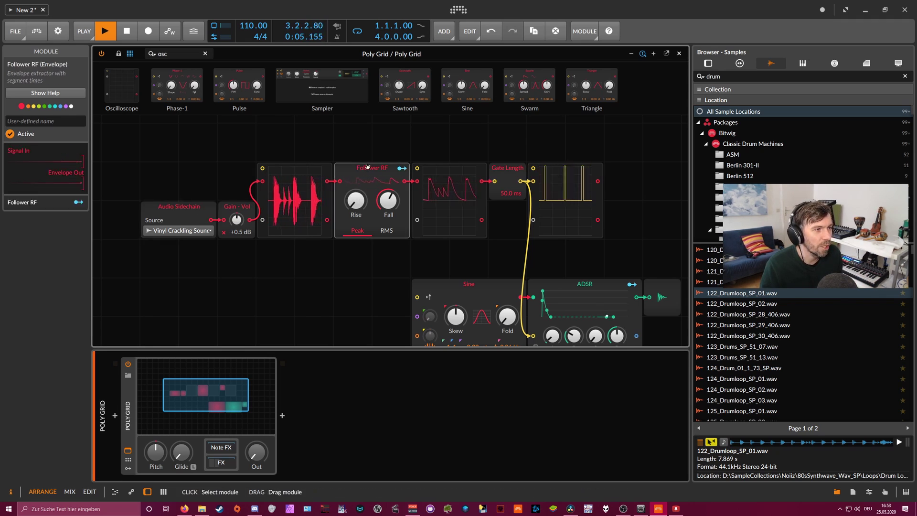
left_click(507, 181)
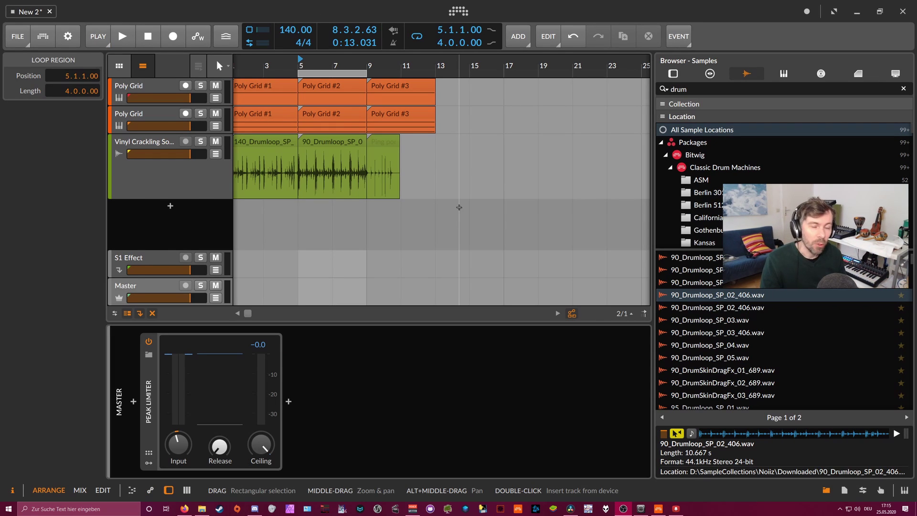
Examine the first Poly Grid track's patch, including its Long Delay, ADSR and Sine modules.
left_click_drag(310, 66, 368, 69)
left_click(155, 86)
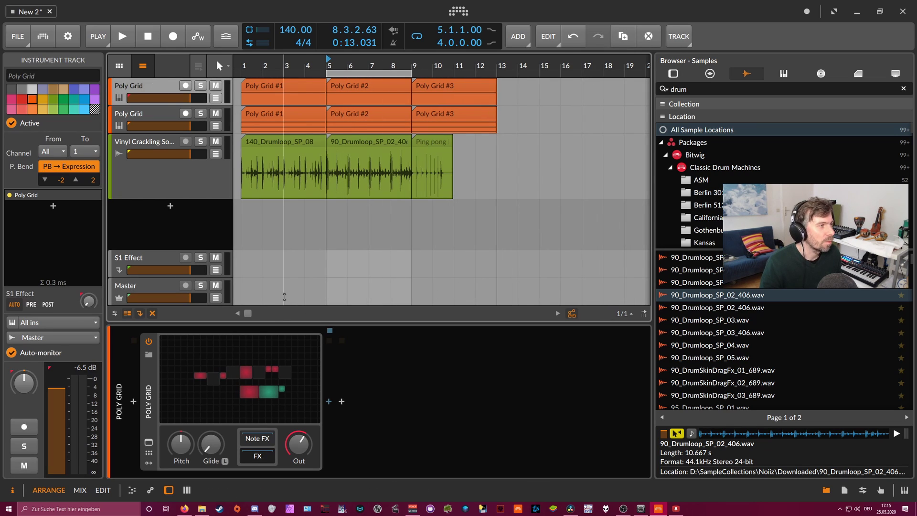
left_click(244, 363)
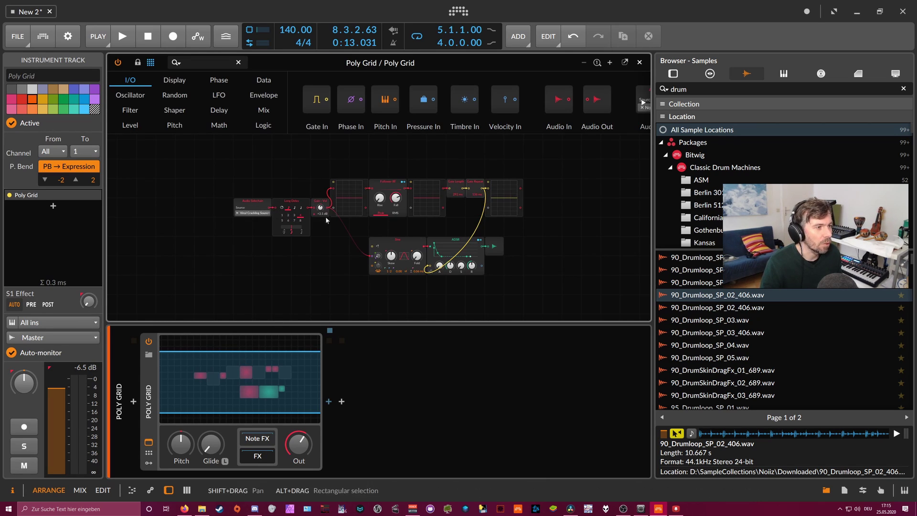
left_click(294, 208)
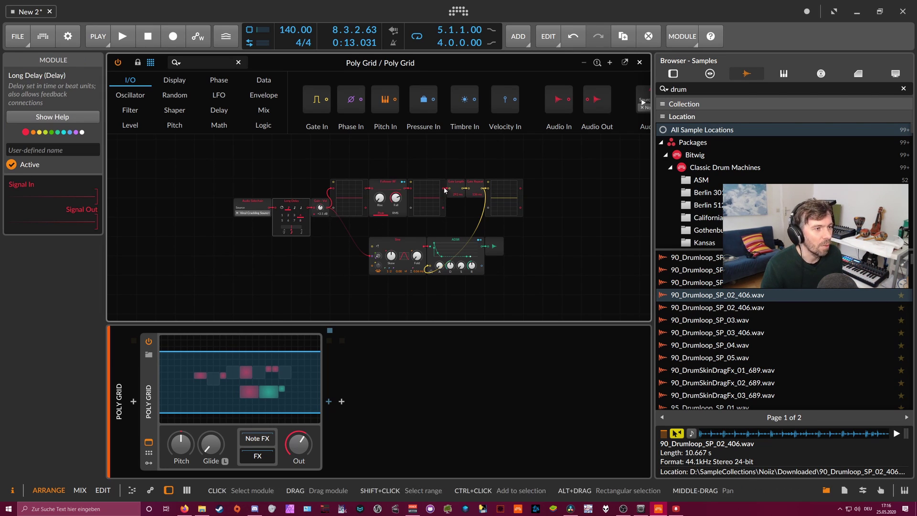
left_click(434, 243)
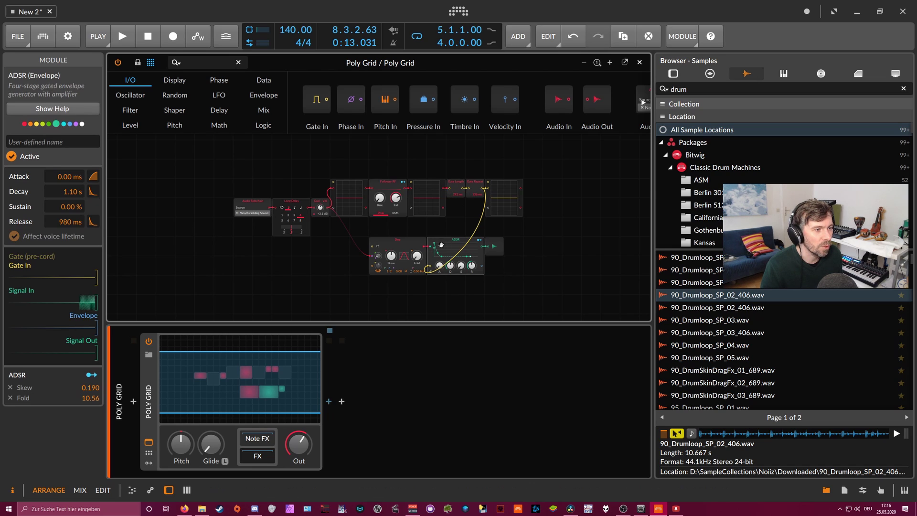
left_click(410, 244)
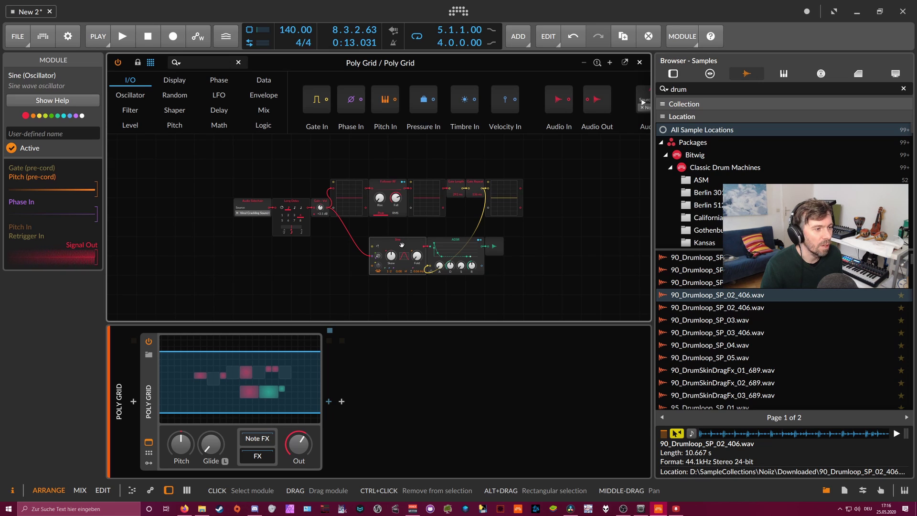
left_click(639, 63)
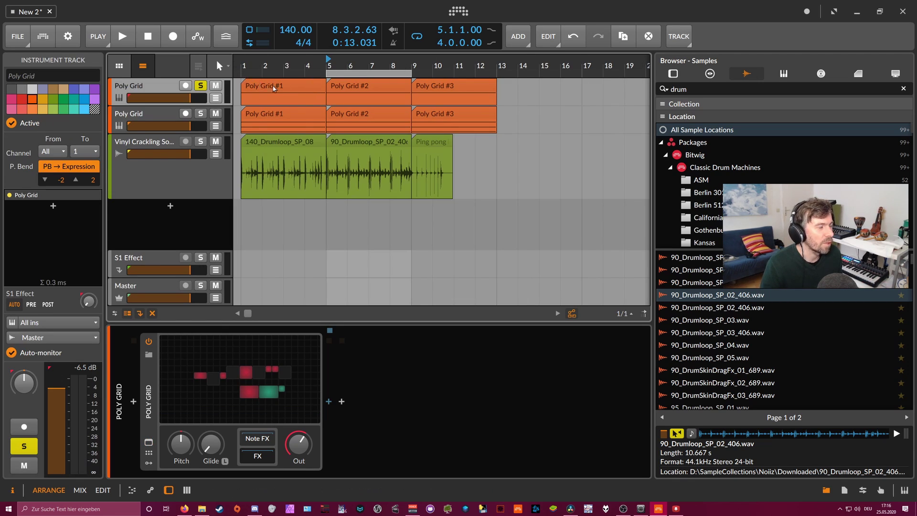
Audition the soloed first Poly Grid track and adjust its Sine module's phase modulation amount during playback.
key("space")
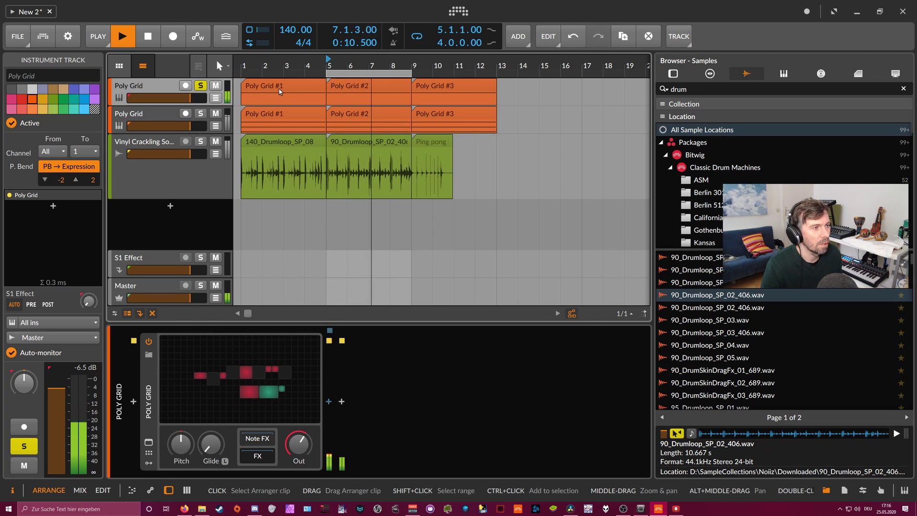
key("space")
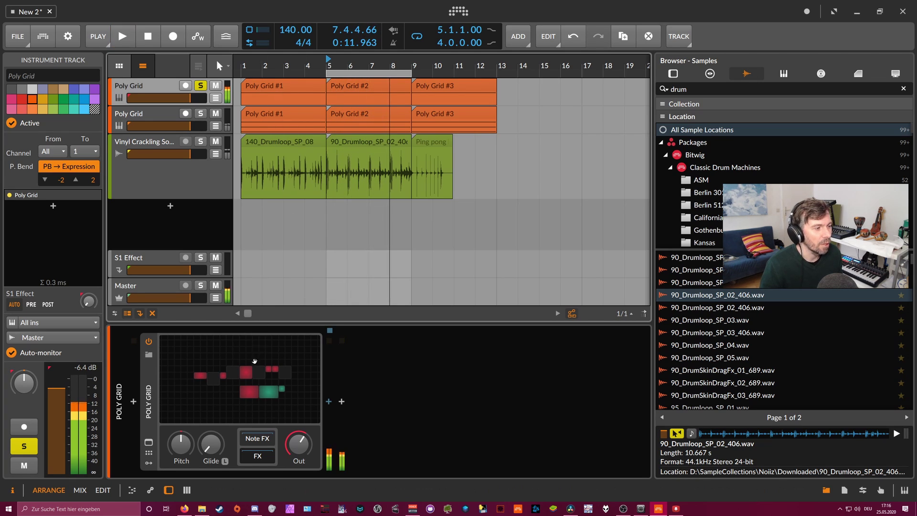
left_click(254, 365)
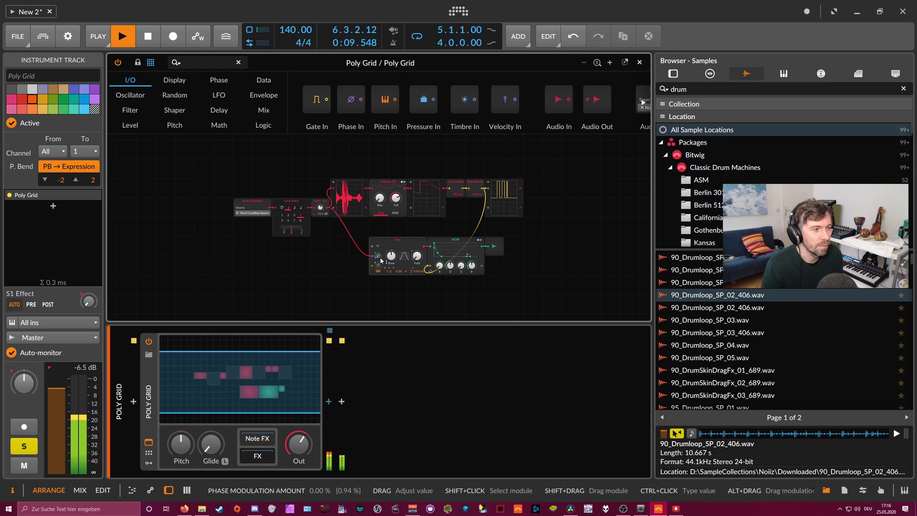
mouse_move(378, 256)
left_mouse_down()
mouse_move(378, 239)
mouse_move(380, 260)
left_mouse_up()
key("space")
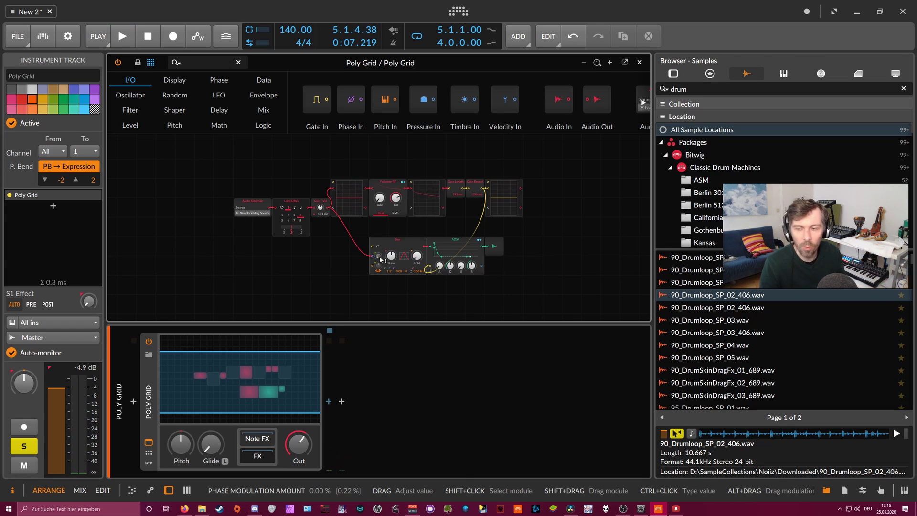
left_click(640, 62)
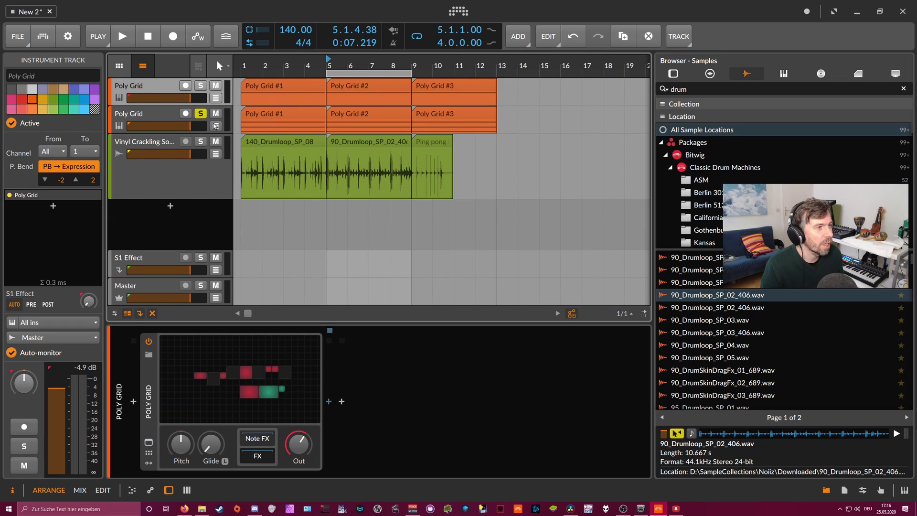
Select the soloed second Poly Grid track and audition it over the loop from bar 5.
left_click(211, 124)
key("space")
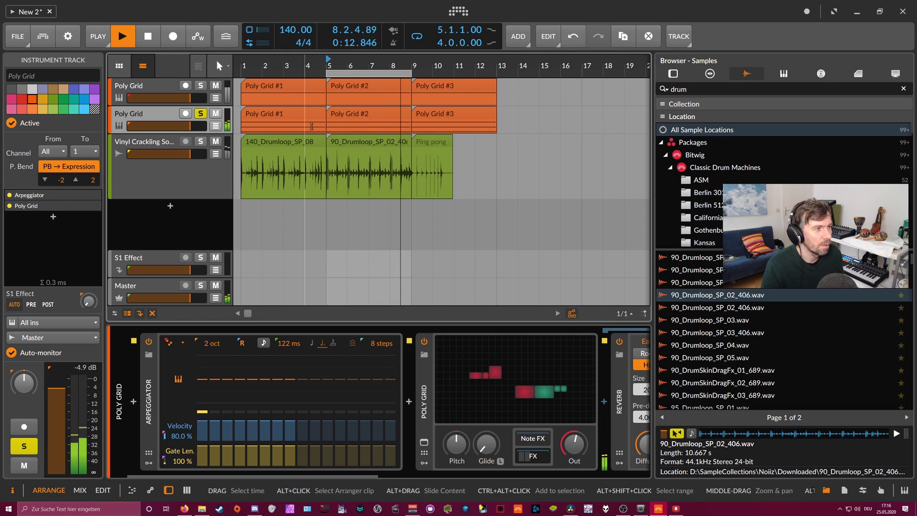
key("space")
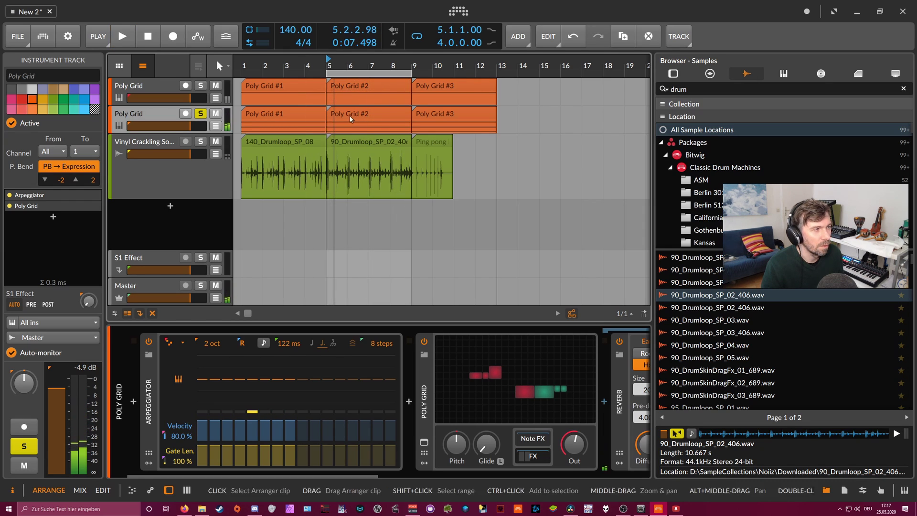
Examine the second track's Poly Grid patch, its Follower RF modulation targets and the Arpeggiator device.
left_click(497, 348)
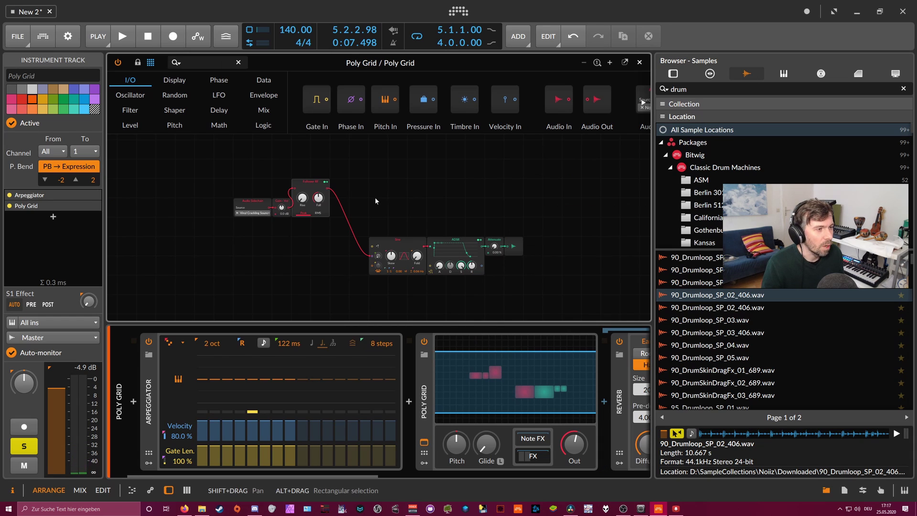
left_click_drag(376, 199, 353, 187)
left_click(284, 176)
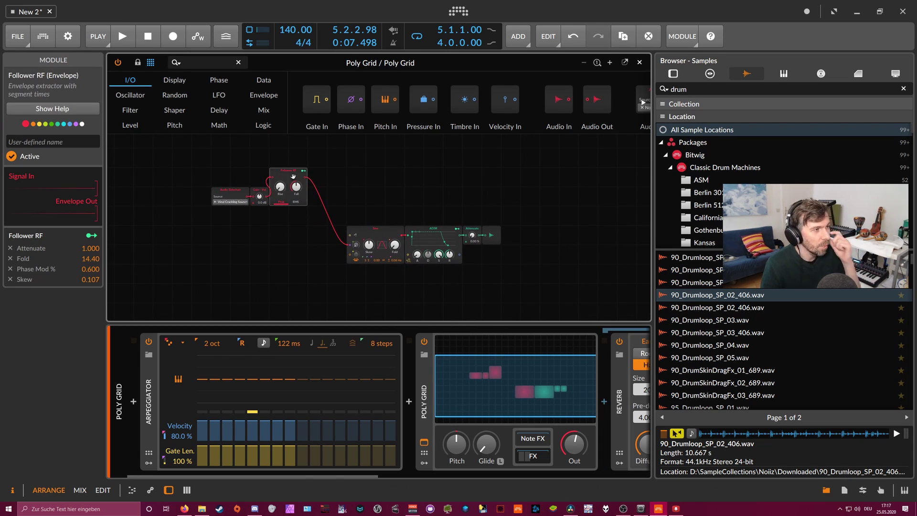
left_click(303, 171)
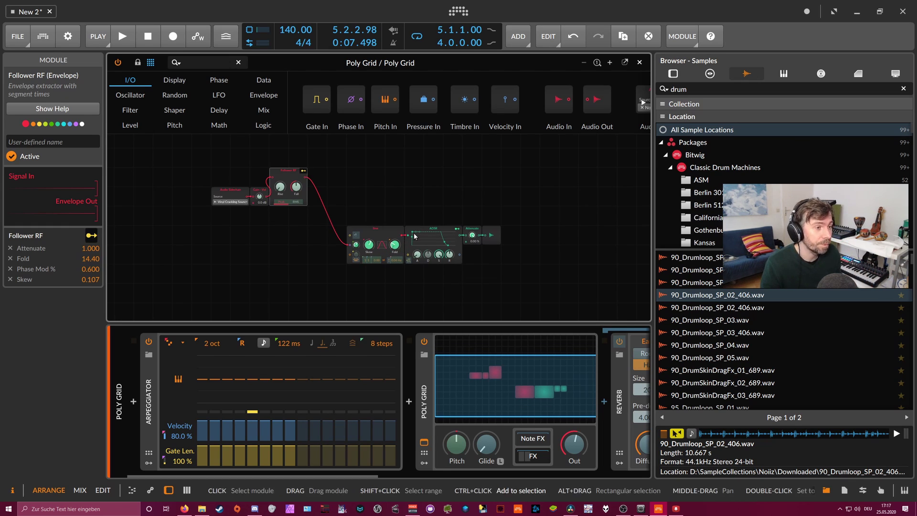
scroll(414, 237, "up", 1)
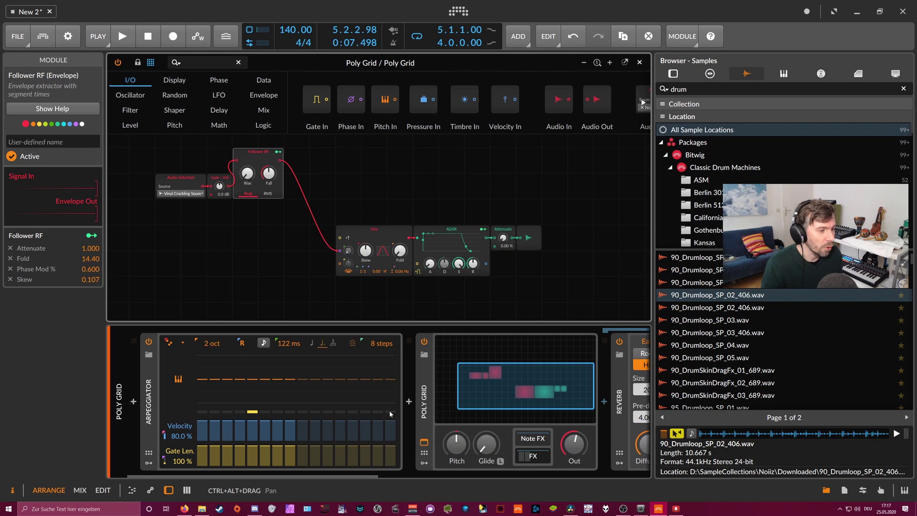
left_click(149, 407)
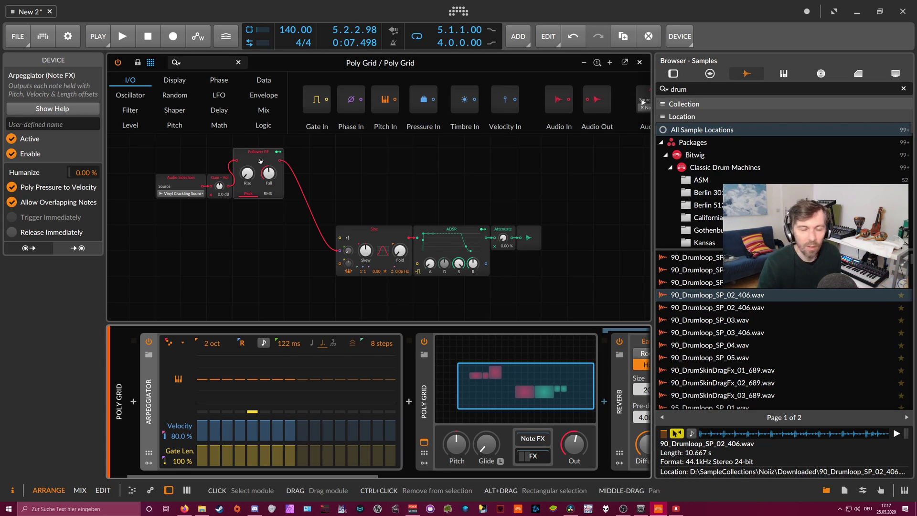
left_click_drag(362, 159, 367, 165)
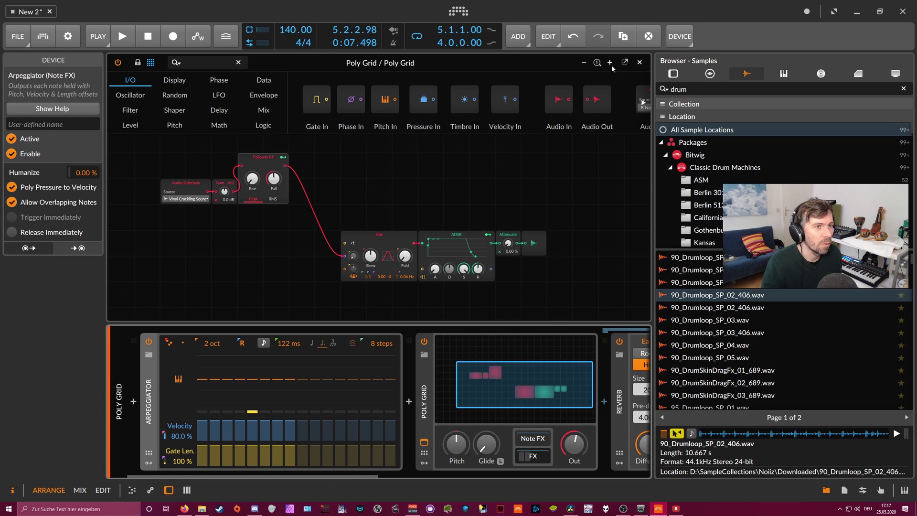
left_click(640, 63)
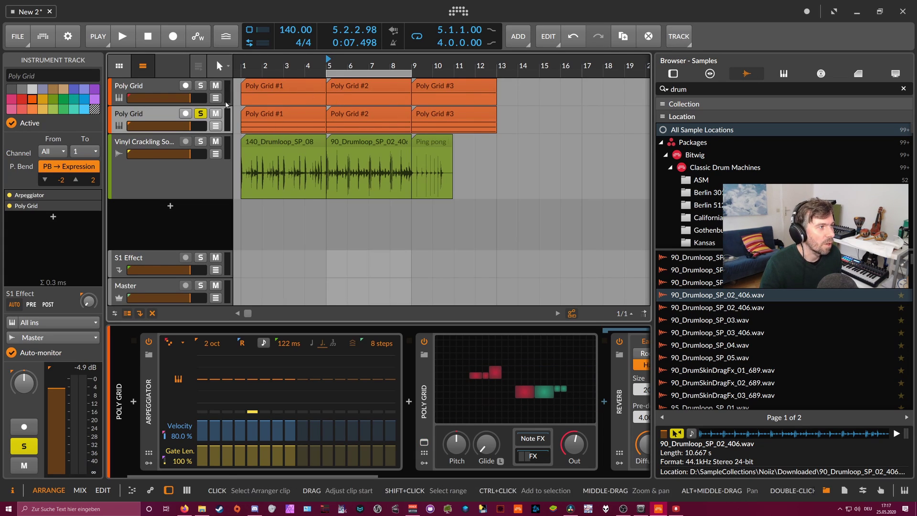
Remove the solo from the second Poly Grid track and audition all tracks together.
key("space")
left_click(200, 114)
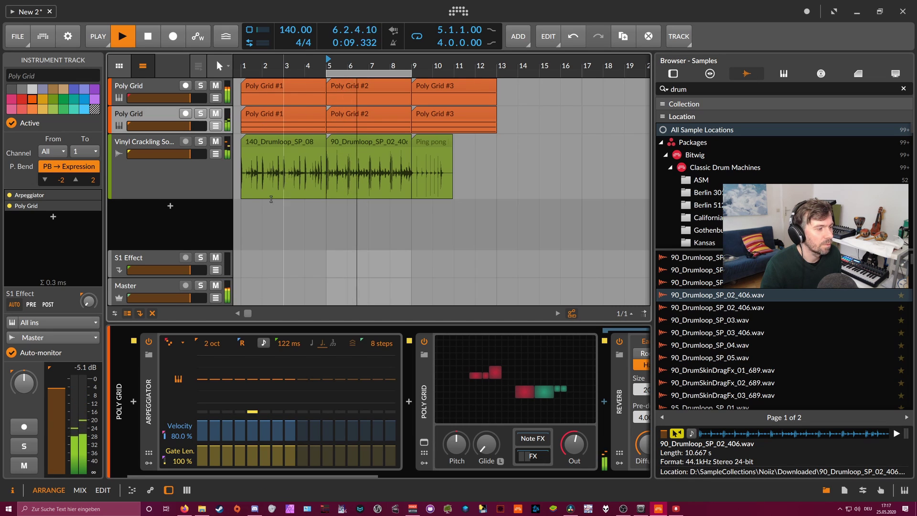
key("space")
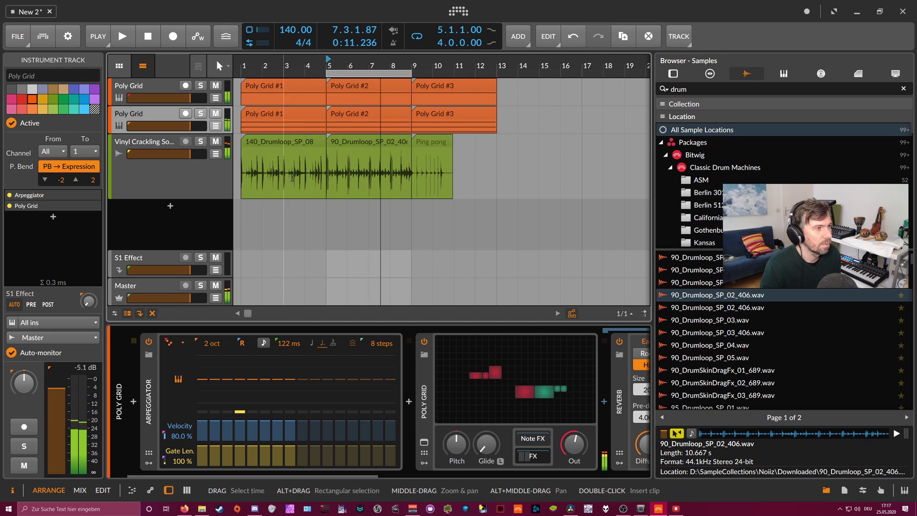
Open the second Poly Grid track's Poly Grid #2 clip in the note editor and enlarge the arranger area above it.
double_click(353, 117)
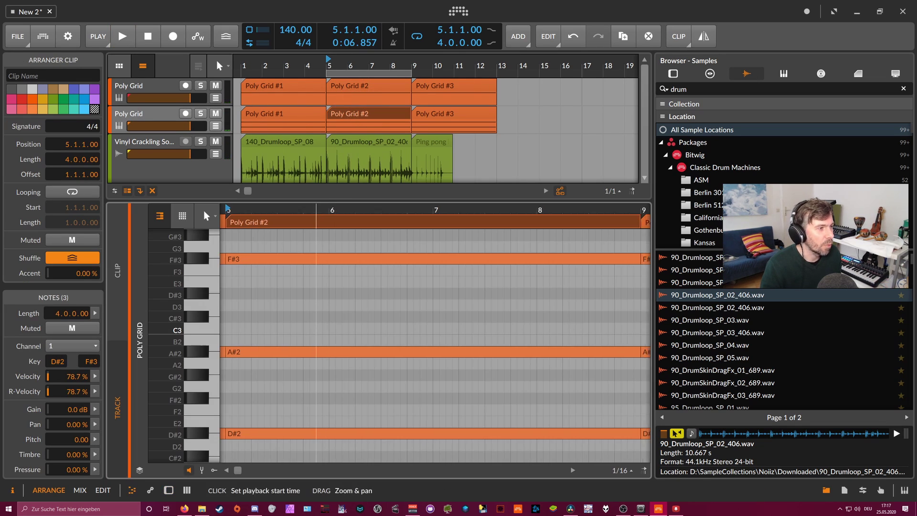
left_click_drag(316, 210, 323, 238)
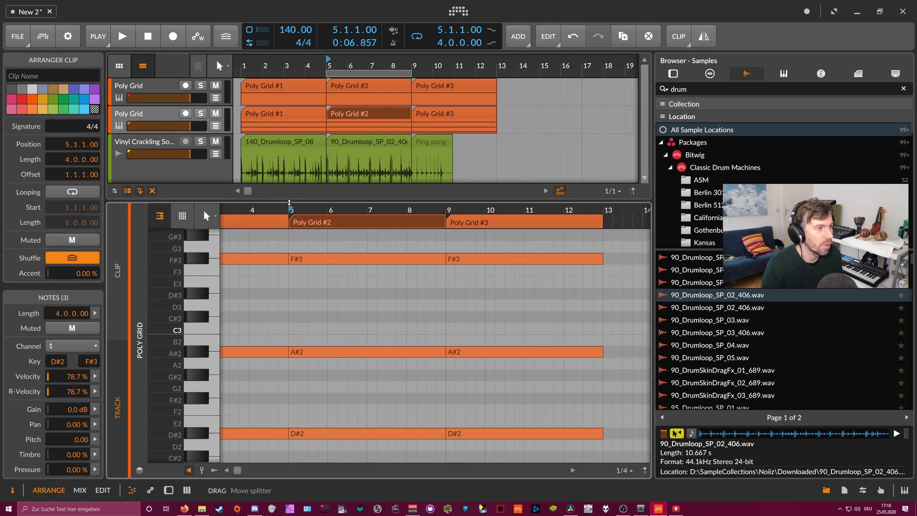
left_click_drag(290, 200, 289, 285)
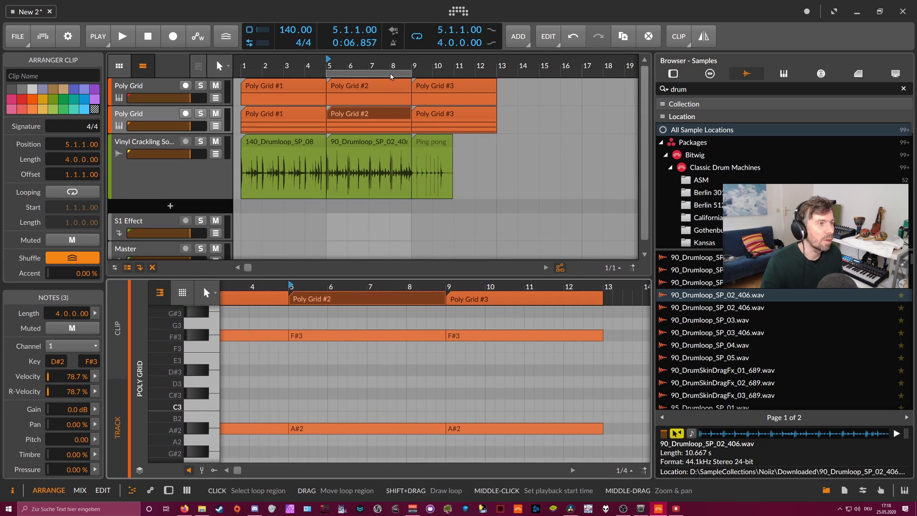
Move the four-bar loop region to bar 9, set the playback start there and audition the section.
left_click_drag(391, 74, 476, 75)
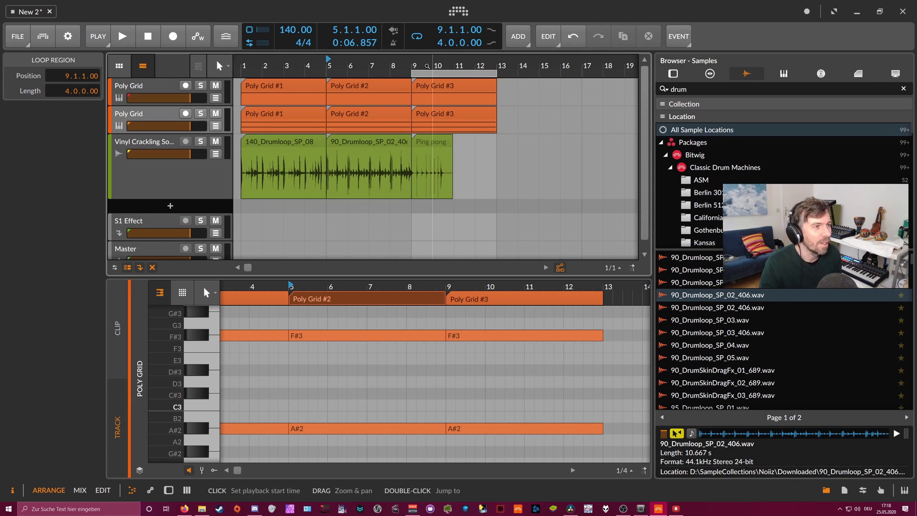
left_click_drag(432, 62, 407, 68)
left_click(406, 67)
key("space")
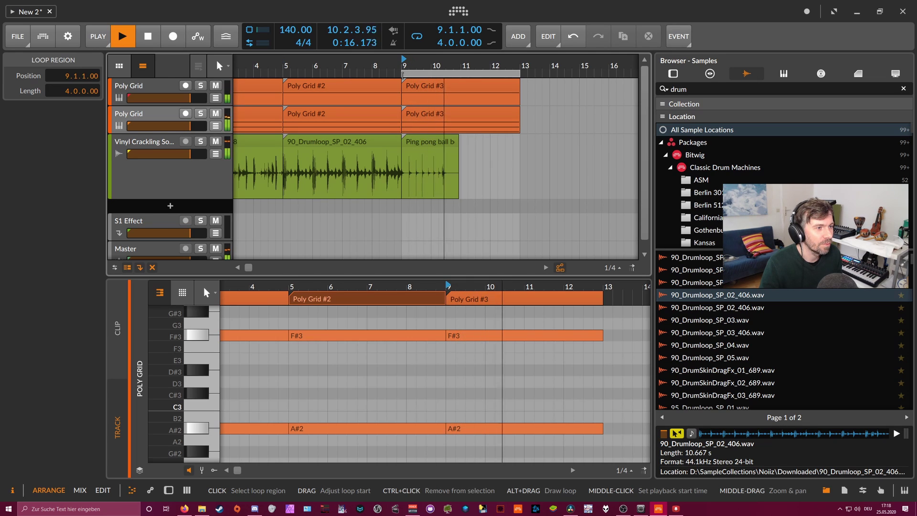
key("space")
Shorten the loop region to two bars from bar 9 and audition the ping pong ball section.
left_click_drag(441, 77, 428, 75)
key("space")
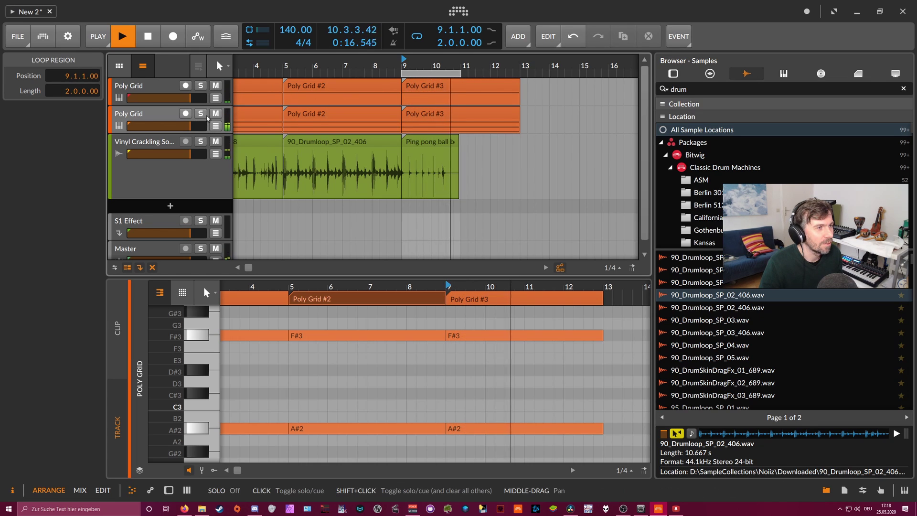
key("space")
key("space")
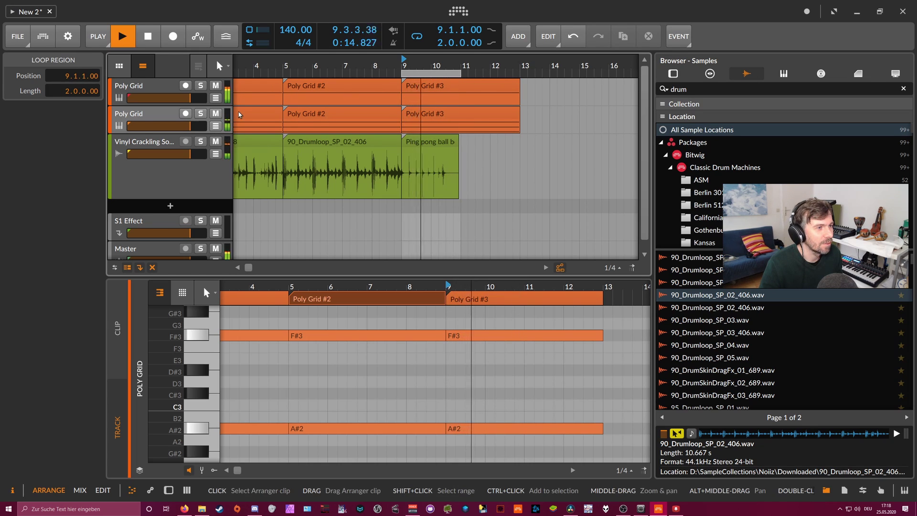